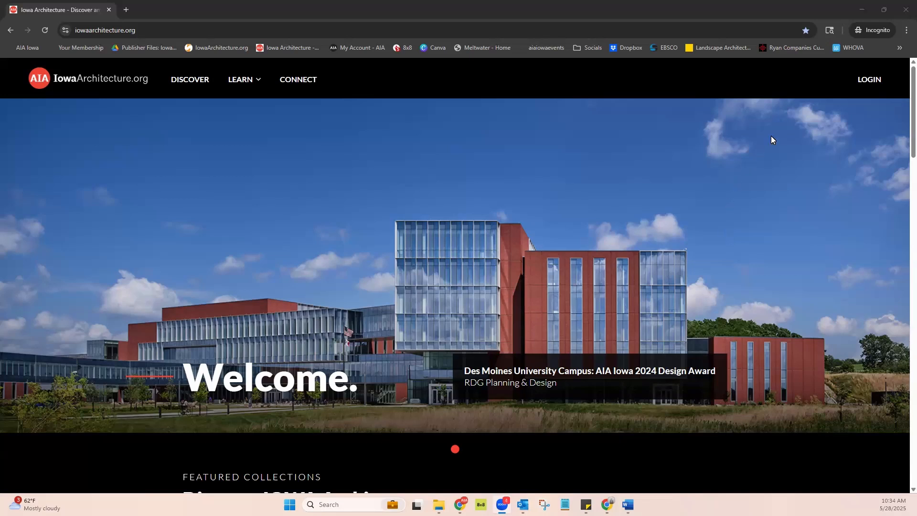
Submit a member portal access request as a new user, with first name, last name, email address and firm name "A Very Good Architecture Firm"
left_click(866, 82)
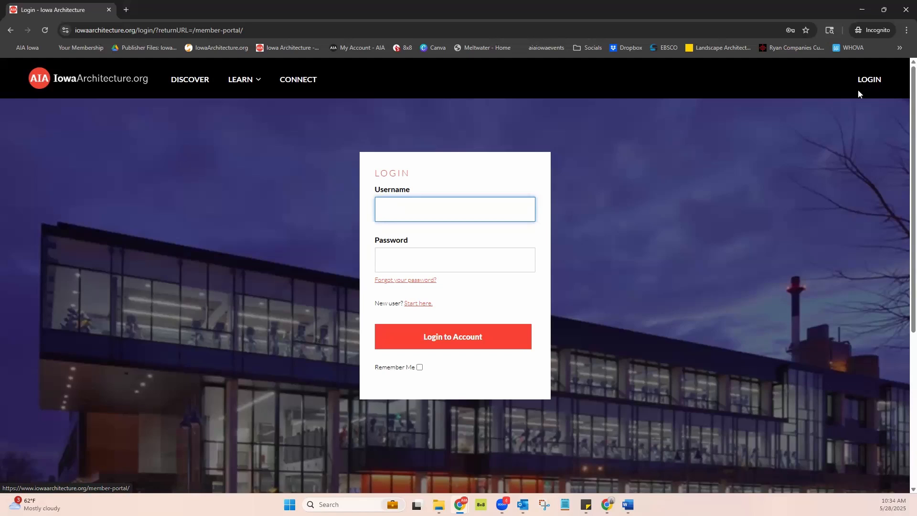
left_click(419, 306)
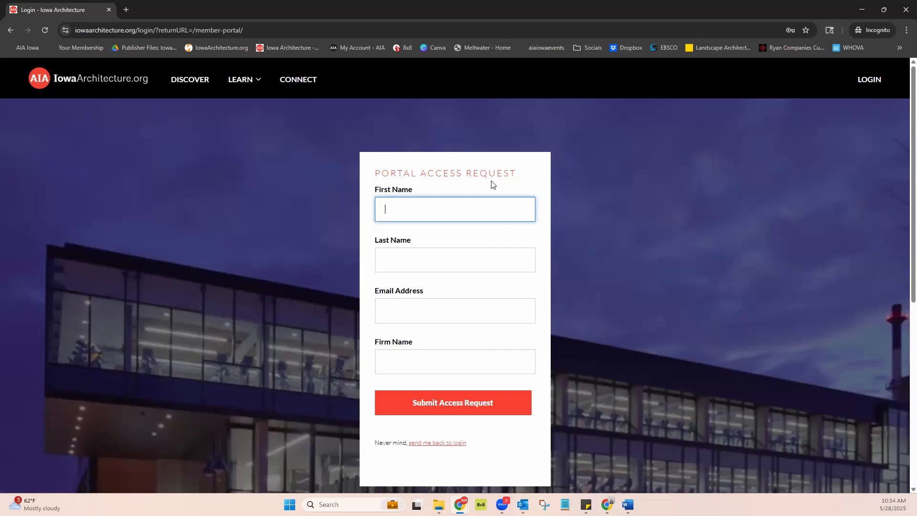
type("Colette")
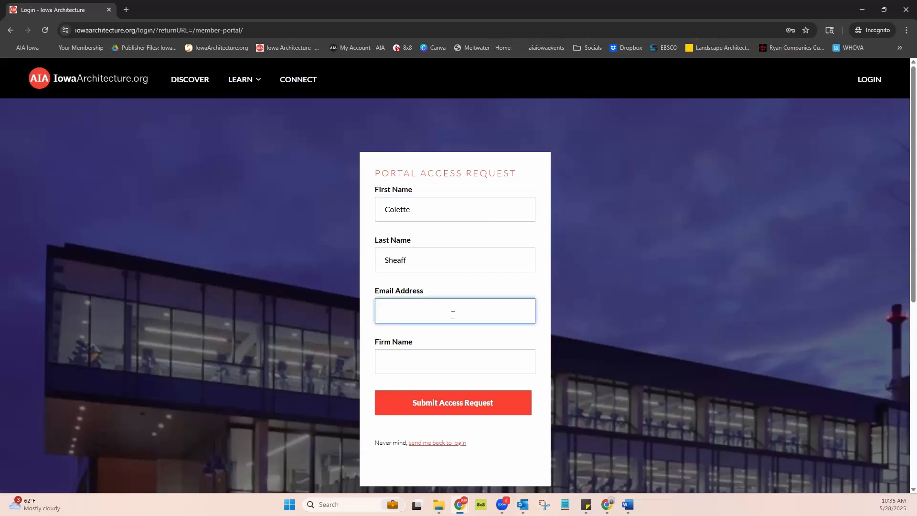
left_click(442, 358)
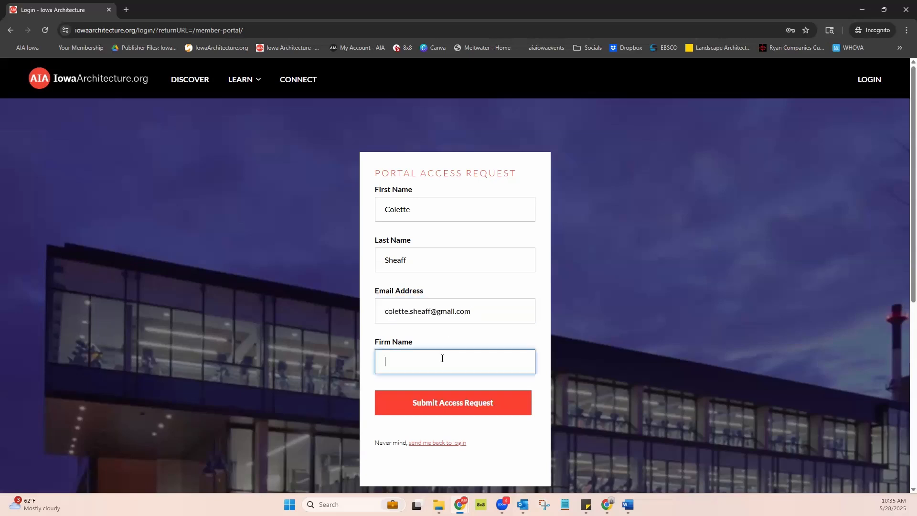
type("A Very Good Architecture Firm")
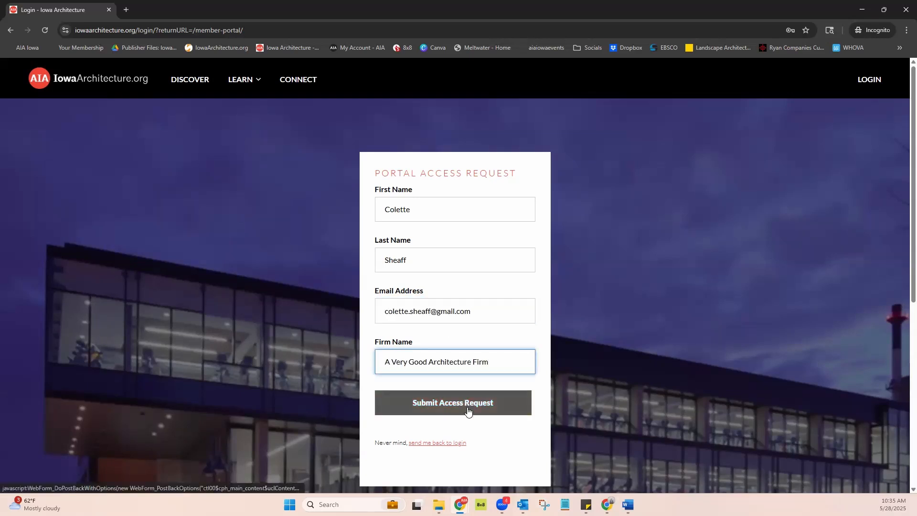
left_click(467, 410)
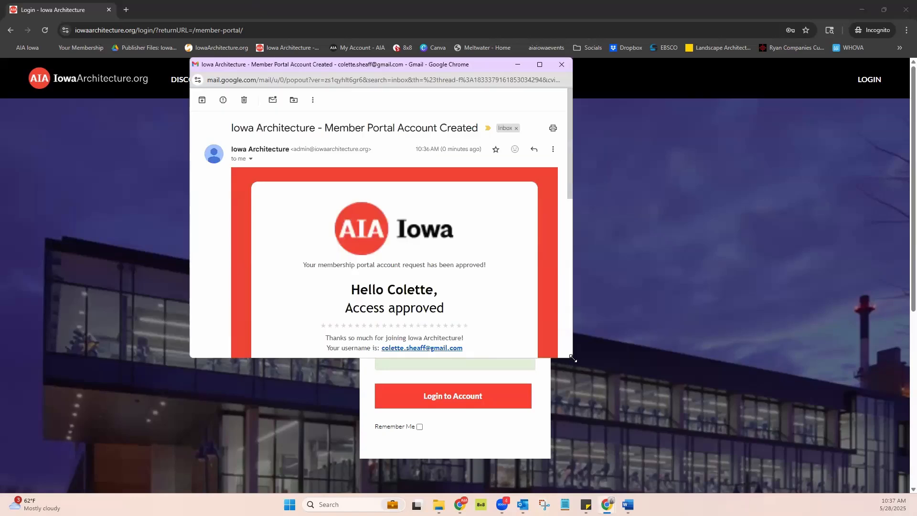
Activate the account from the approval email, set its new password for the account's email address, and close the reset page
left_click_drag(573, 358, 708, 442)
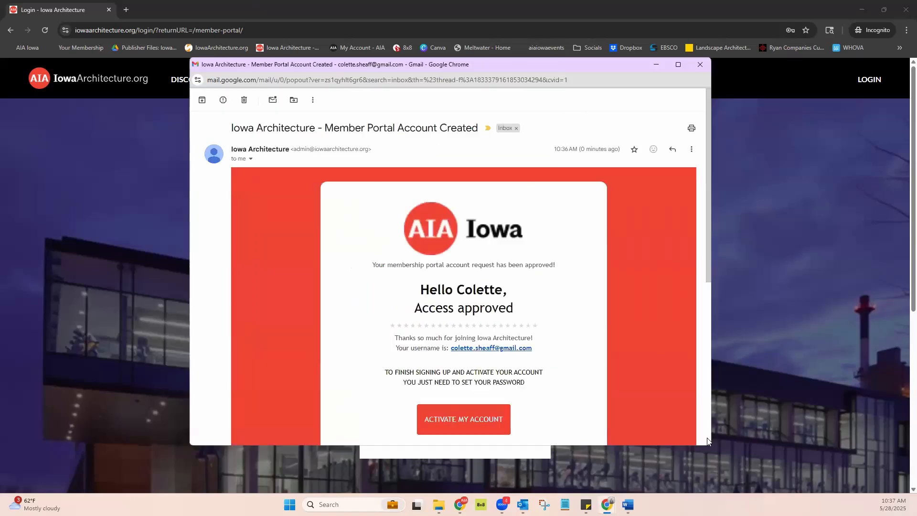
left_click(482, 426)
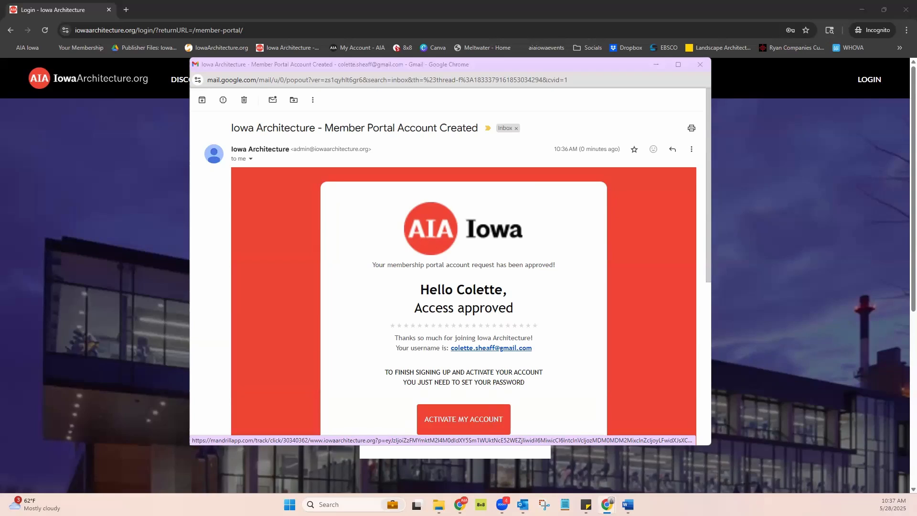
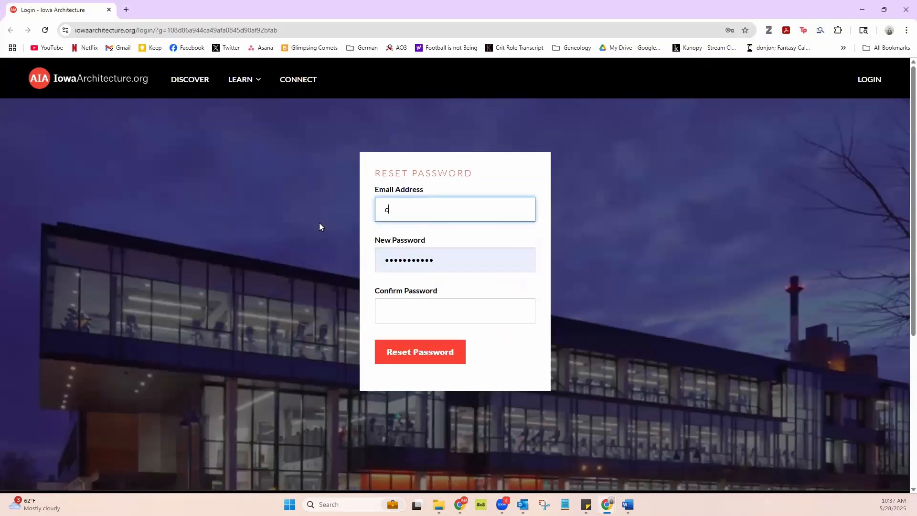
key("Tab")
key("BackSpace")
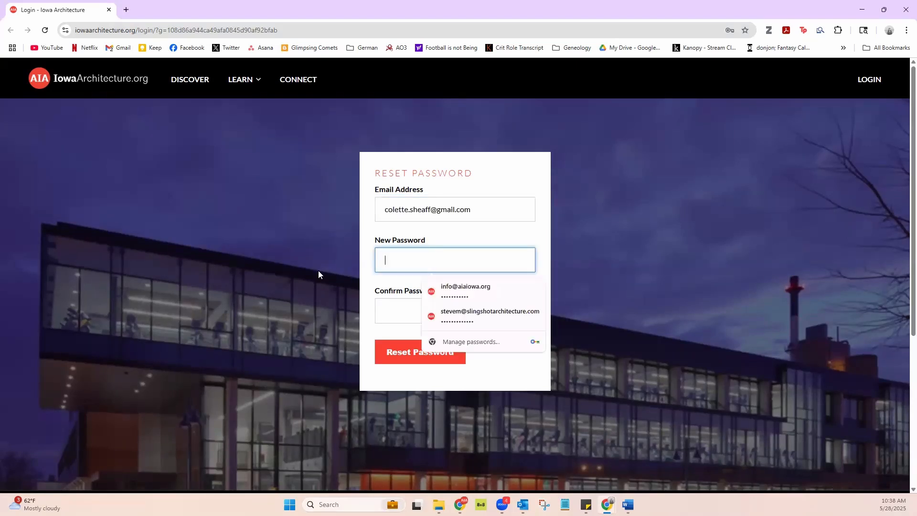
left_click(417, 352)
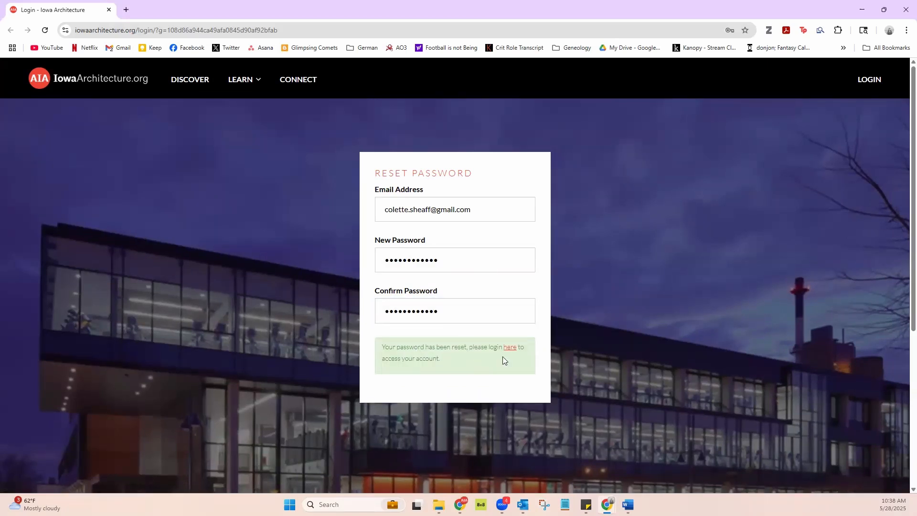
left_click(109, 10)
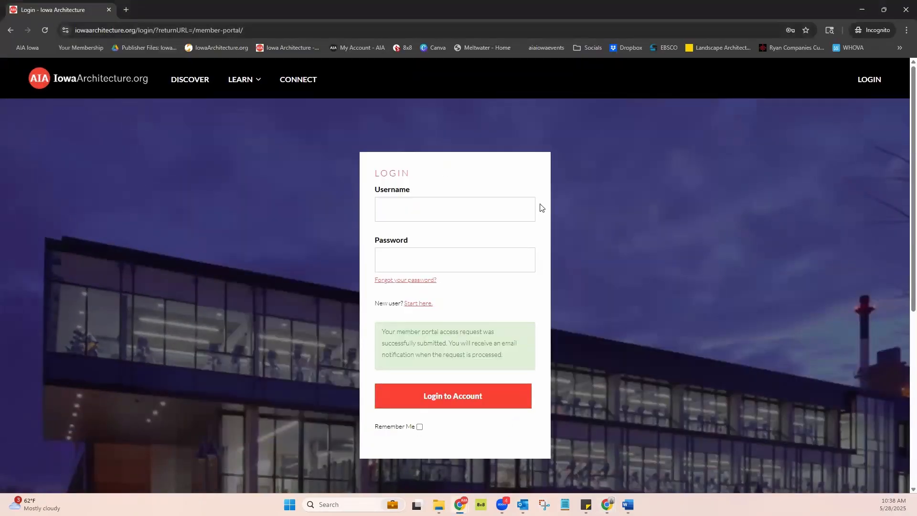
Log in to the member portal with the username and account password, and start a new project in the Architects area
left_click(430, 208)
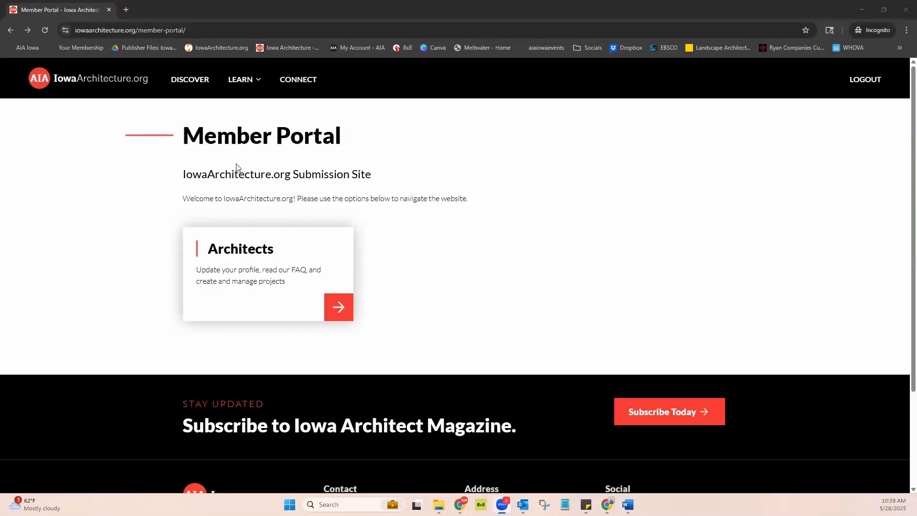
left_click(280, 271)
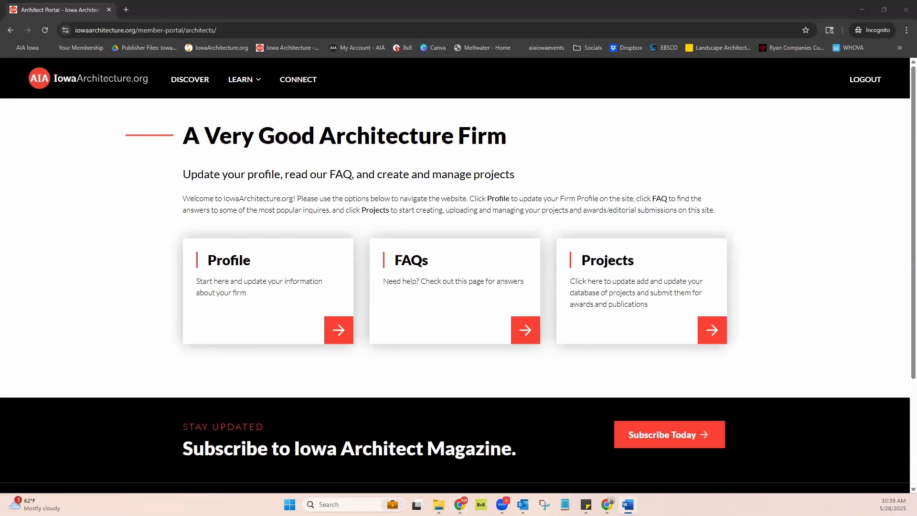
left_click(669, 276)
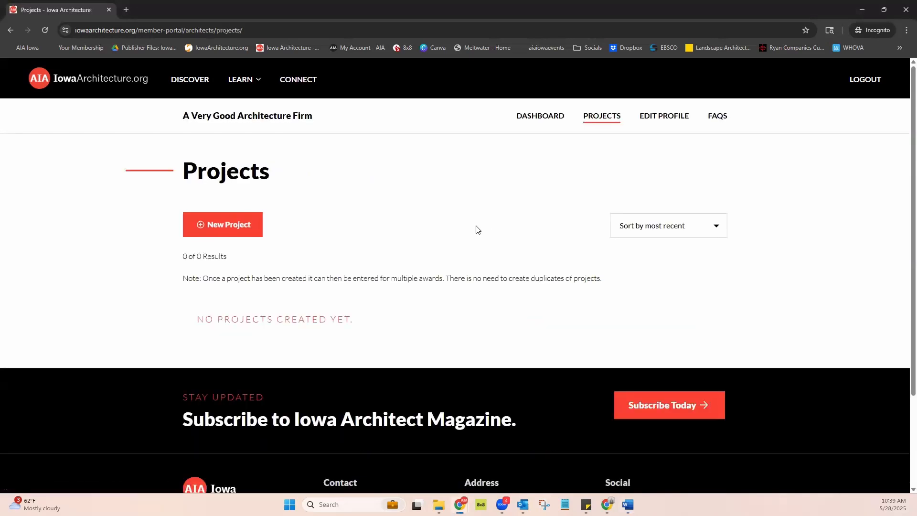
left_click(225, 228)
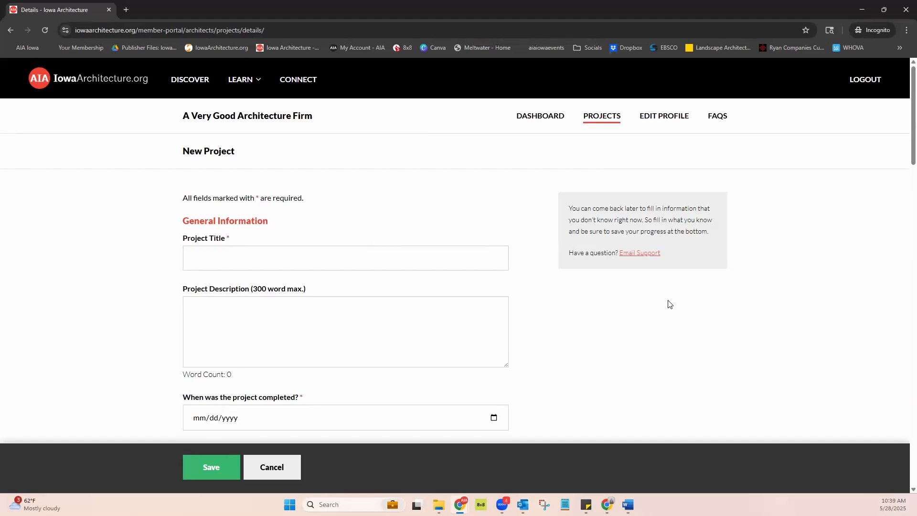
Mark the new project's cost as withheld at the owner's request
scroll(668, 306, "down", 2)
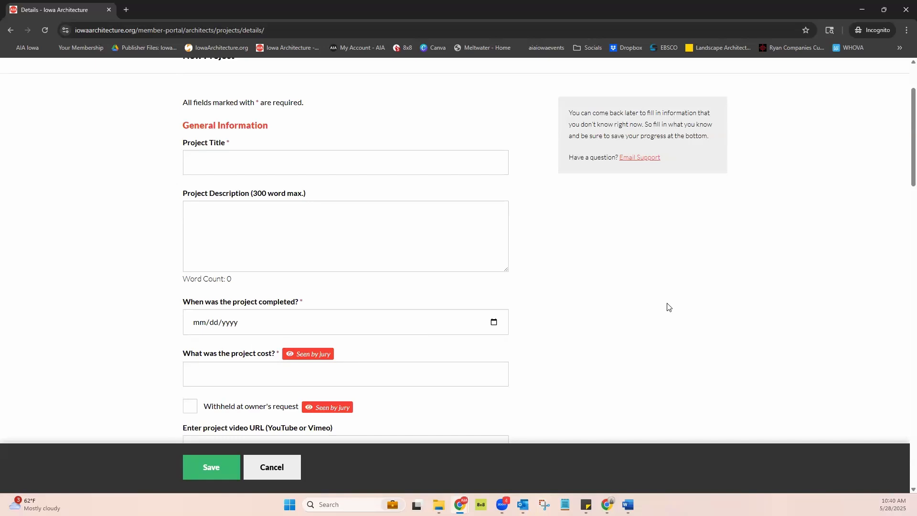
scroll(667, 306, "up", 1)
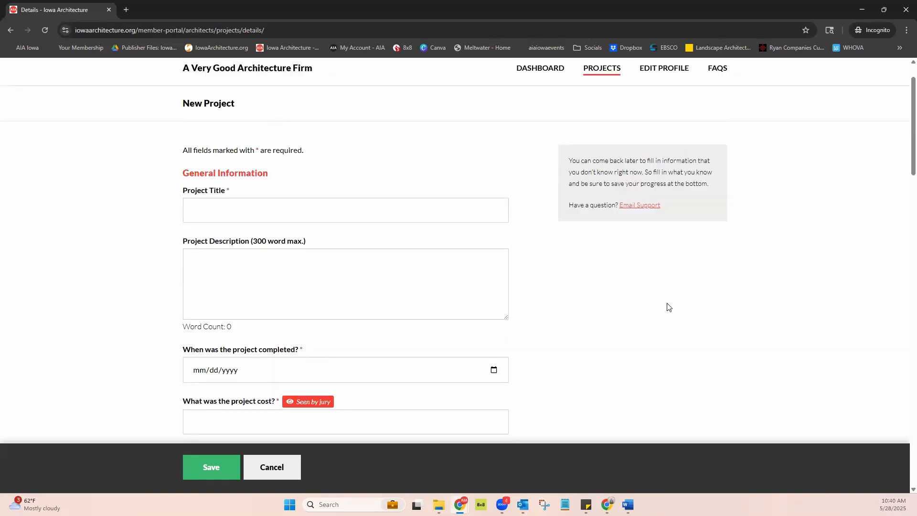
scroll(668, 306, "down", 2)
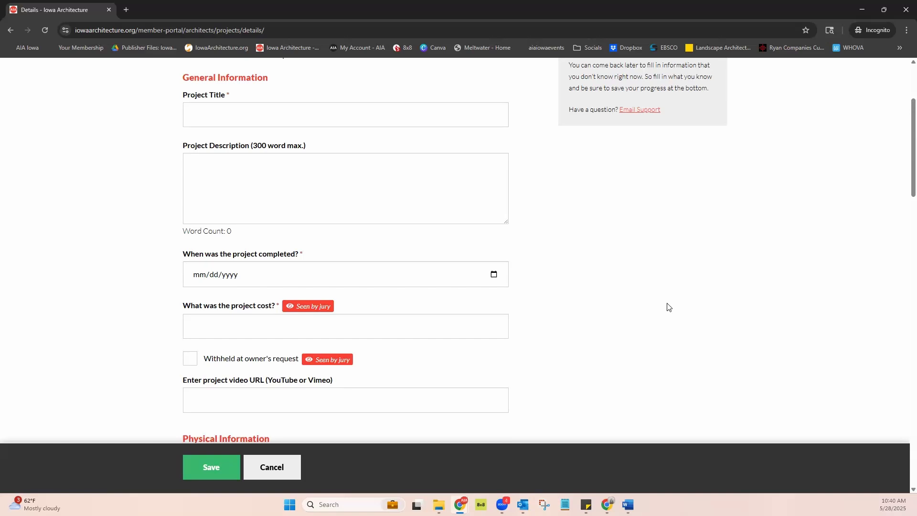
scroll(669, 307, "down", 3)
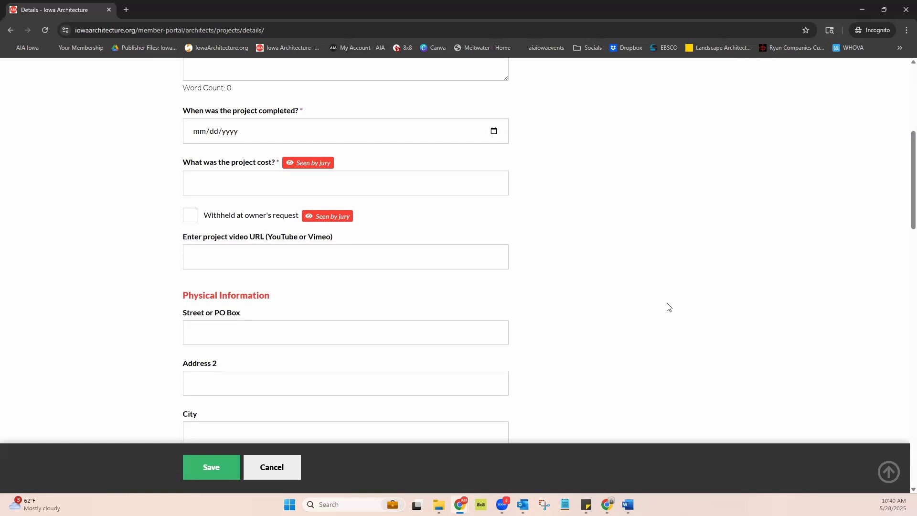
left_click(191, 219)
Complete and save the project "A Very Pretty Building" with its description, completion date 01/13/2025, cost 4000000, and contractor, engineer, photographer and lighting designer
scroll(631, 286, "down", 3)
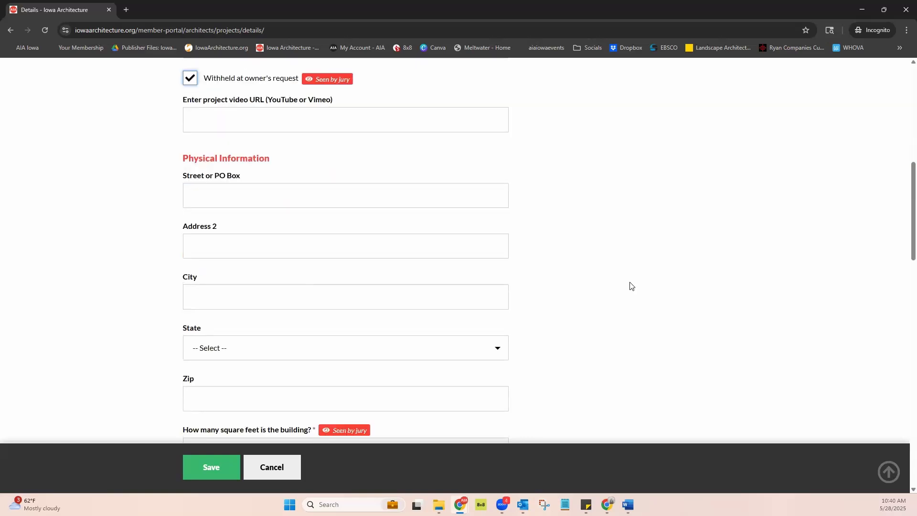
scroll(630, 286, "down", 1)
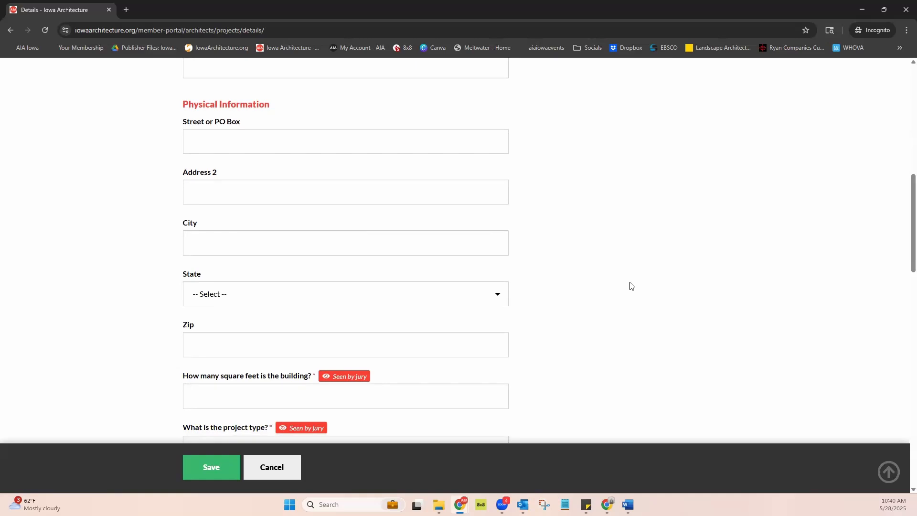
scroll(630, 286, "down", 11)
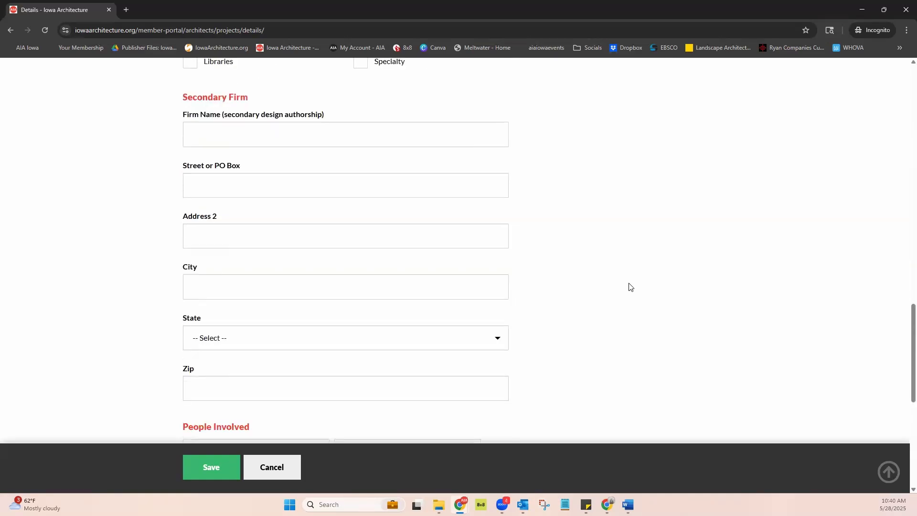
scroll(629, 287, "up", 1)
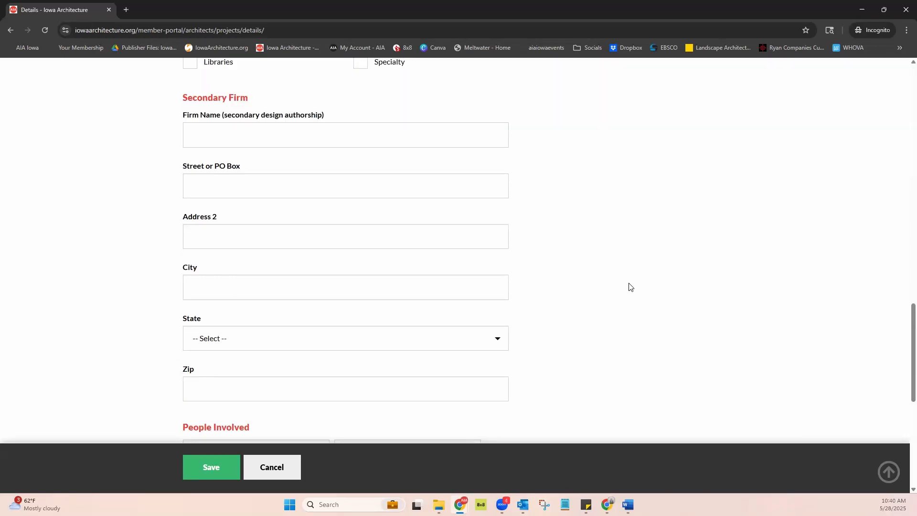
scroll(629, 286, "down", 5)
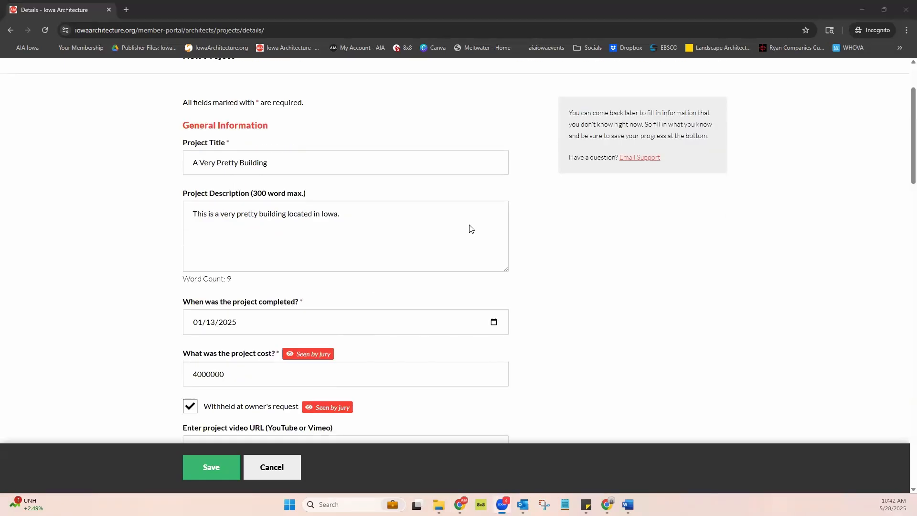
scroll(469, 229, "down", 6)
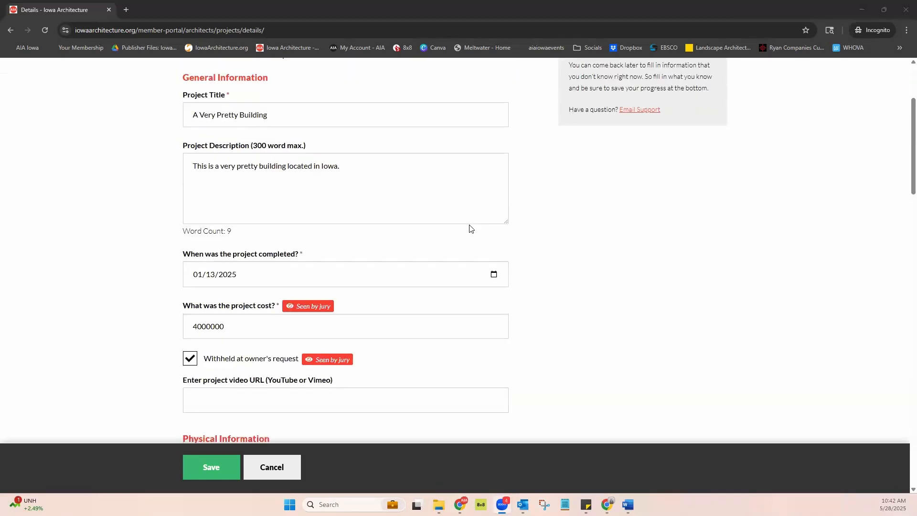
scroll(470, 228, "down", 6)
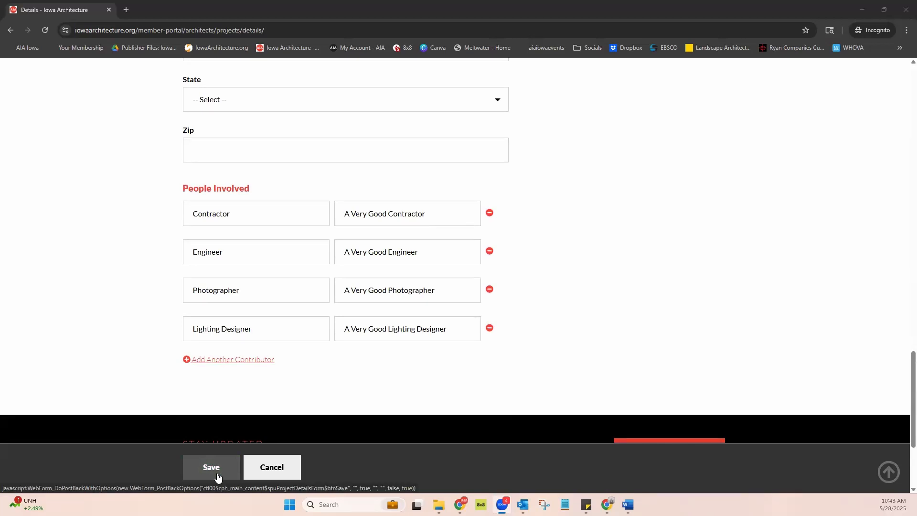
left_click(217, 474)
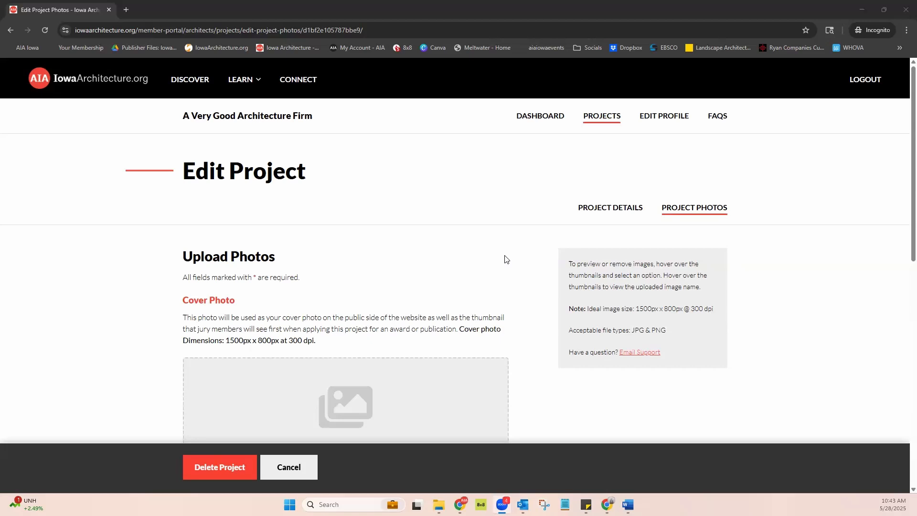
Upload a cover photo of the Des Moines Art Center addition and four Iowa building and skyline photos to the project photo library
scroll(506, 259, "down", 2)
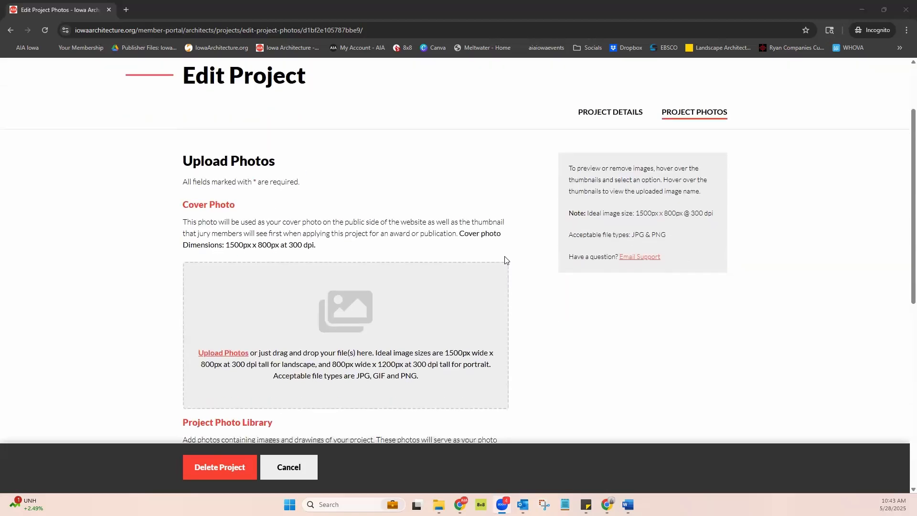
scroll(506, 259, "down", 2)
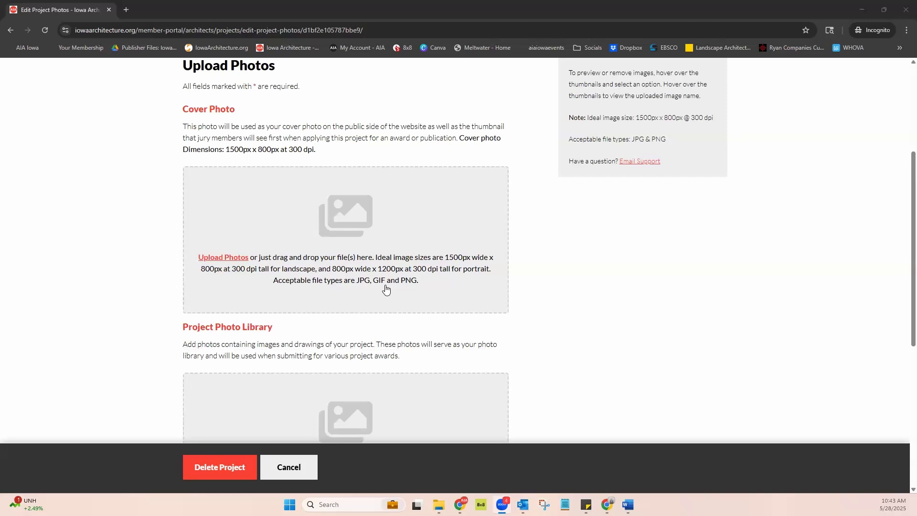
scroll(386, 242, "down", 3)
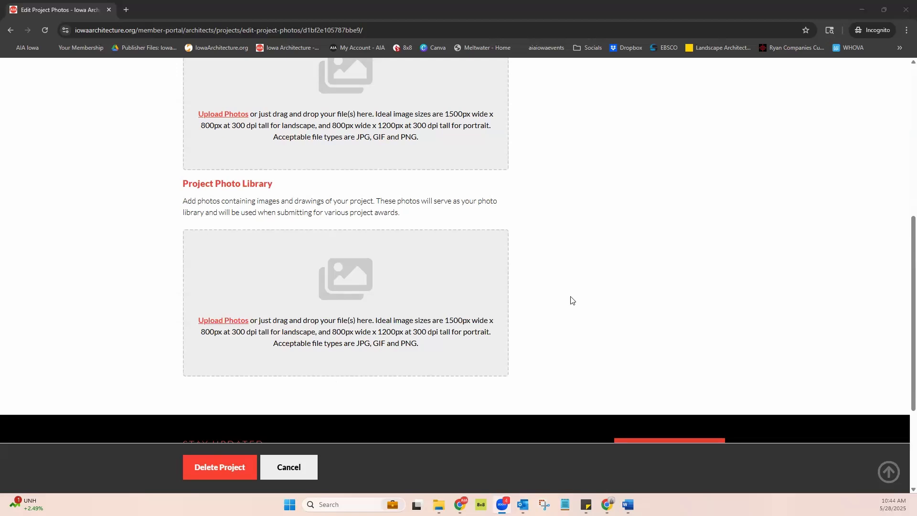
scroll(573, 300, "up", 3)
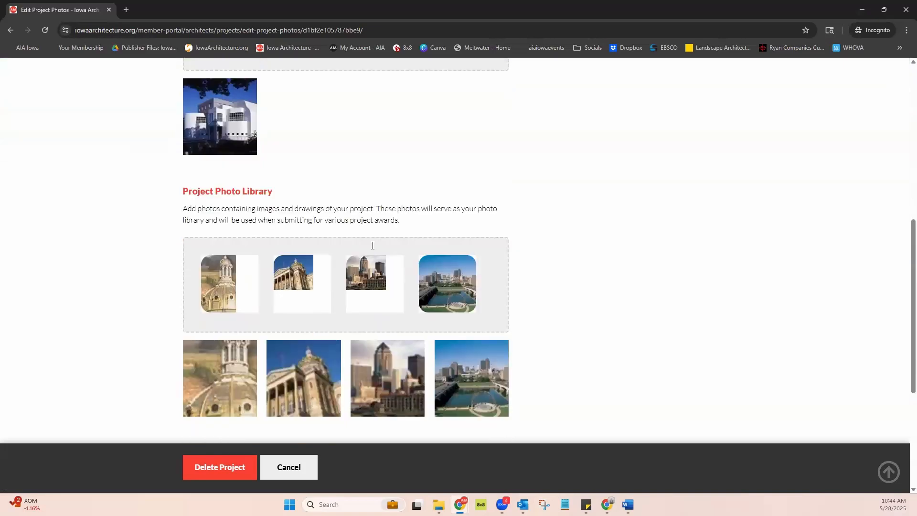
Check the view and delete options on the uploaded cover photo and the photo library thumbnails
mouse_move(214, 128)
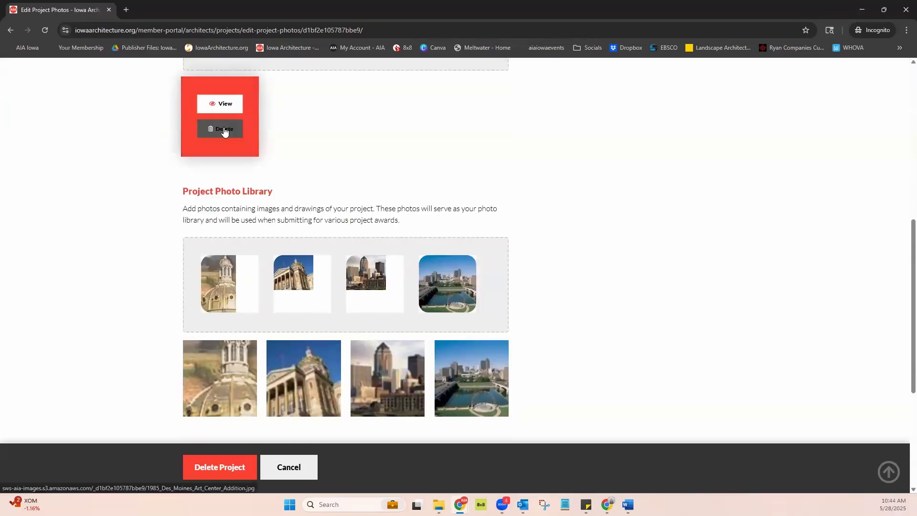
scroll(529, 269, "down", 1)
scroll(529, 268, "down", 1)
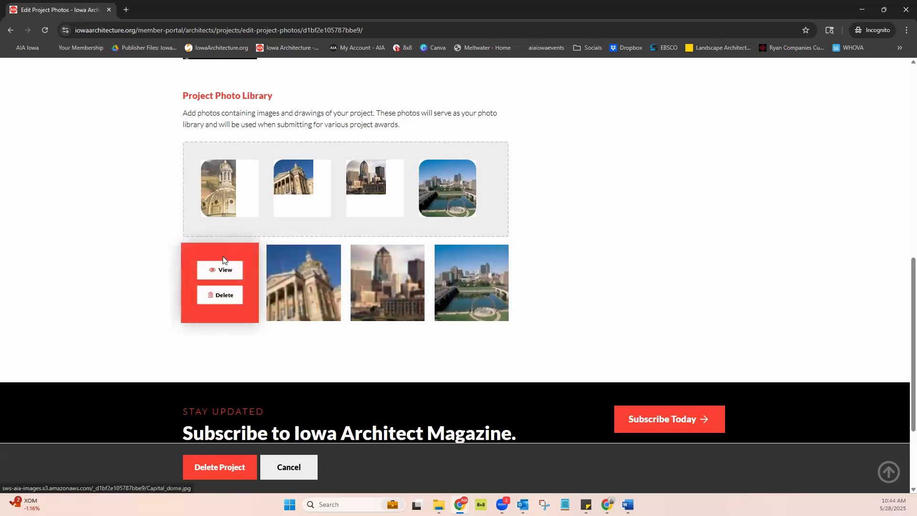
scroll(652, 296, "up", 10)
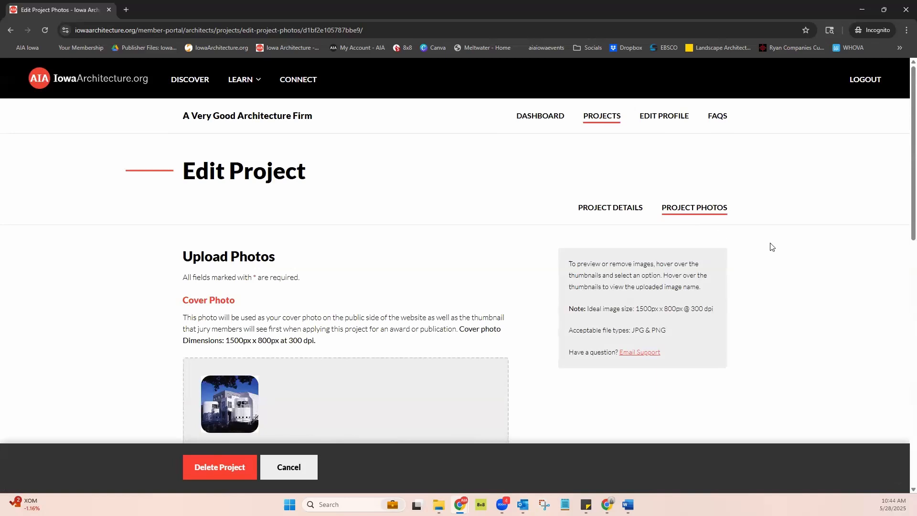
Open the "A Very Pretty Building" project with the cover photo and start a submission for "Test Award Design (Do Not Submit)"
left_click(603, 117)
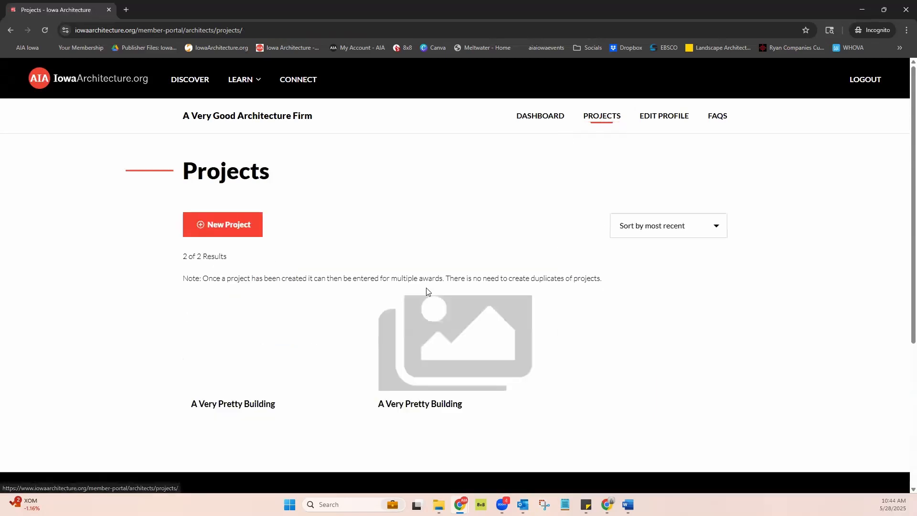
scroll(591, 352, "down", 2)
mouse_move(291, 271)
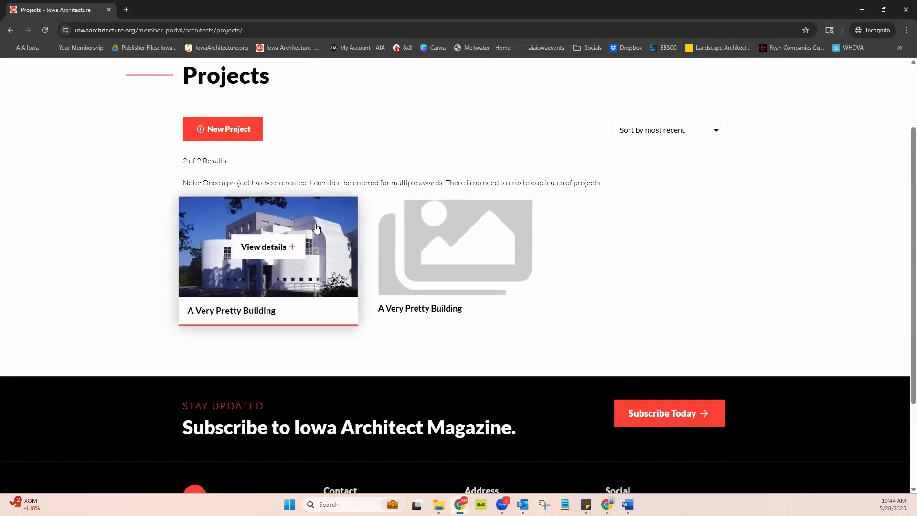
left_click(275, 253)
scroll(705, 288, "down", 3)
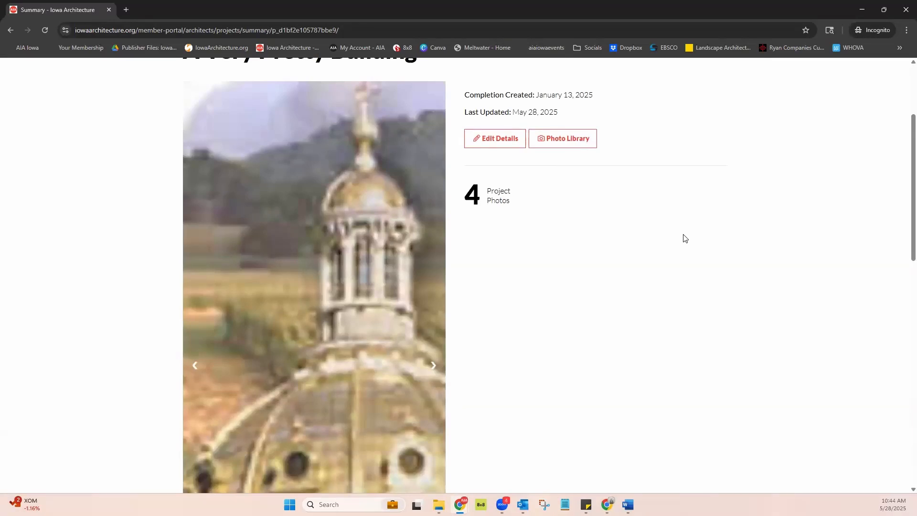
scroll(685, 239, "down", 10)
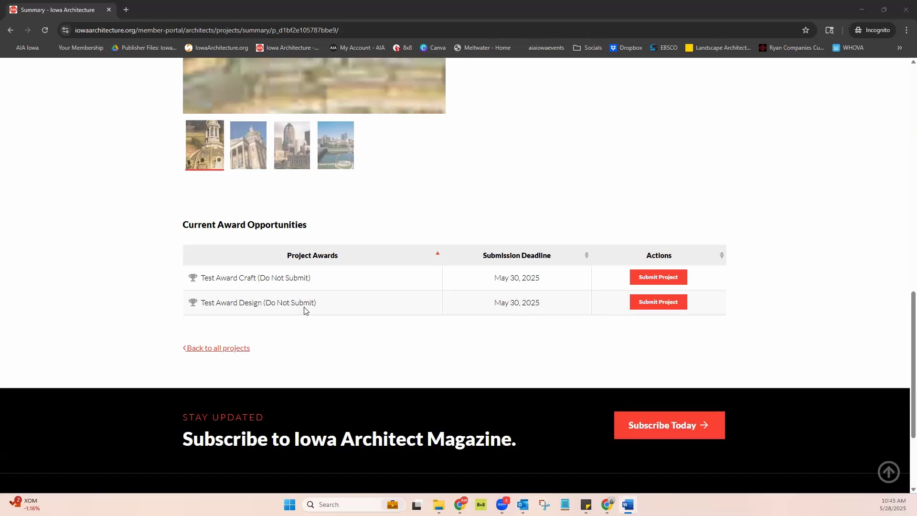
left_click(659, 302)
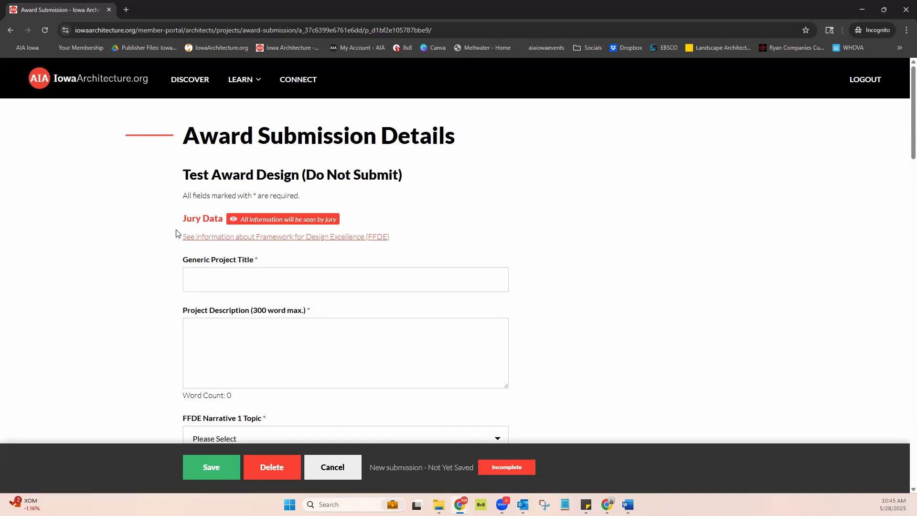
Review the award submission's jury data fields, from the generic project title and description through the FFDE narratives
scroll(176, 233, "down", 5)
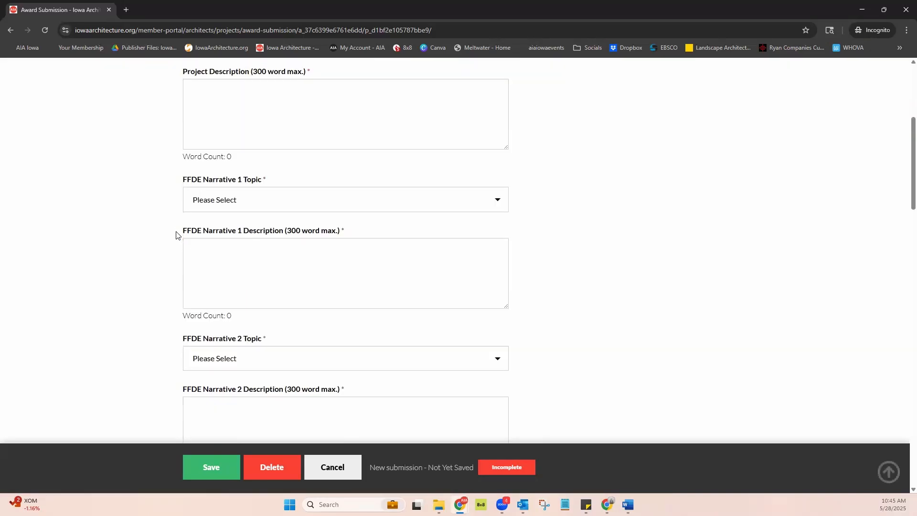
scroll(180, 225, "up", 4)
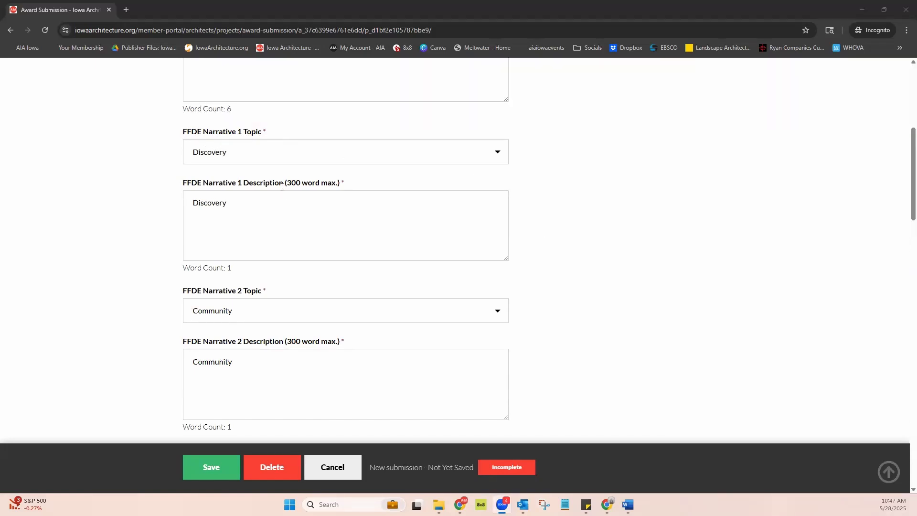
scroll(316, 223, "down", 1)
scroll(317, 222, "up", 1)
scroll(554, 255, "down", 9)
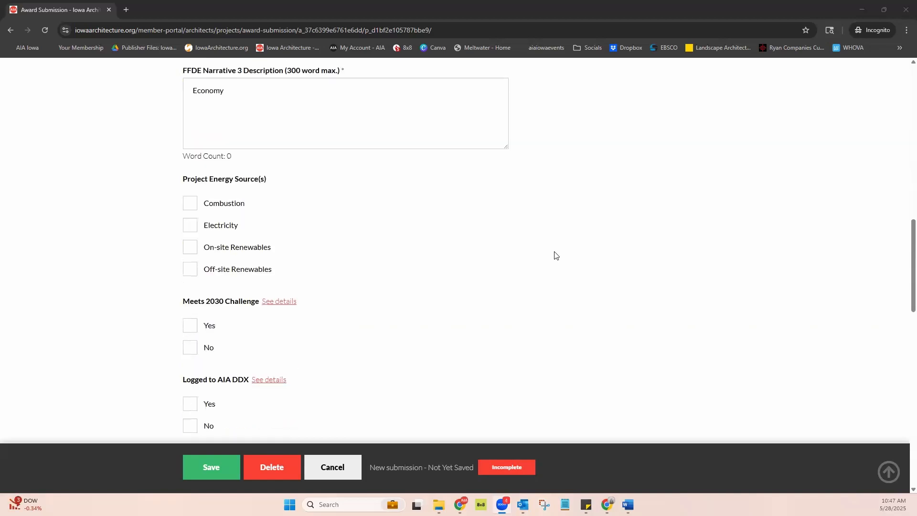
Set the project energy source to Electricity, Meets 2030 Challenge to No, and Logged to AIA DDX to Yes
scroll(554, 255, "down", 1)
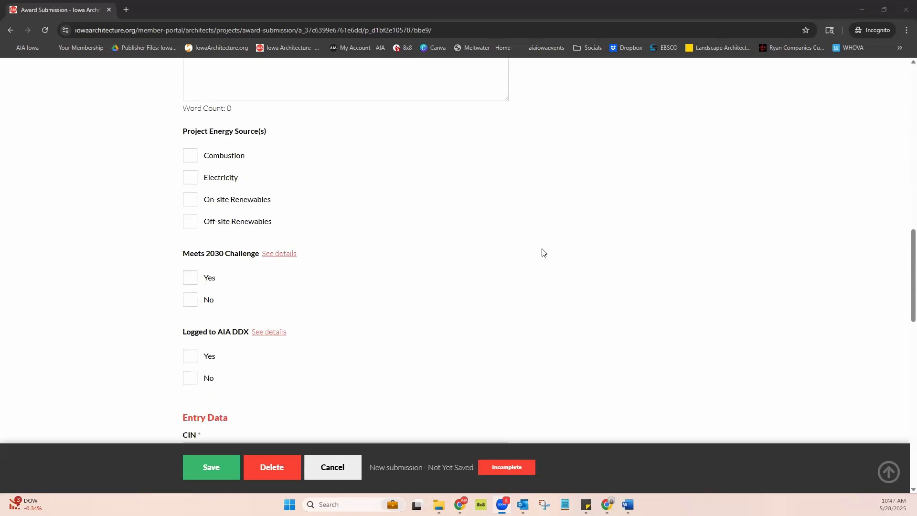
left_click(191, 179)
scroll(348, 258, "down", 2)
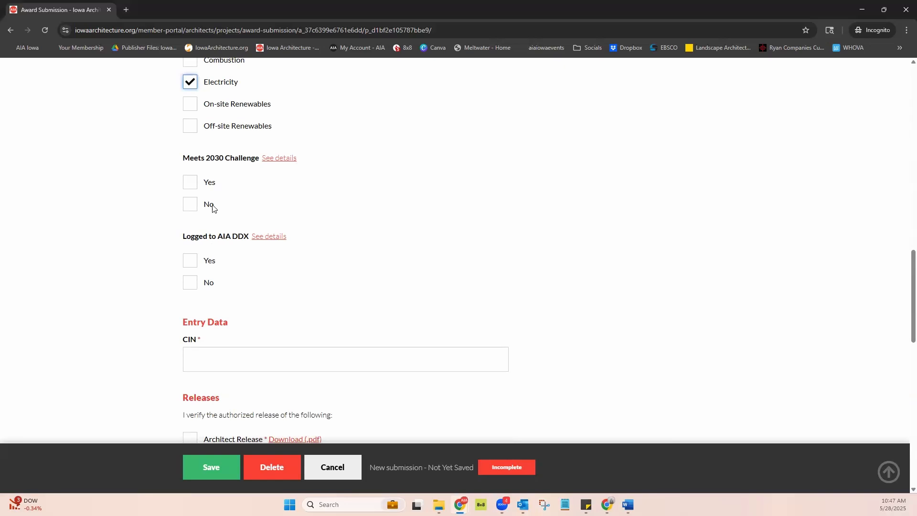
left_click(188, 204)
left_click(191, 264)
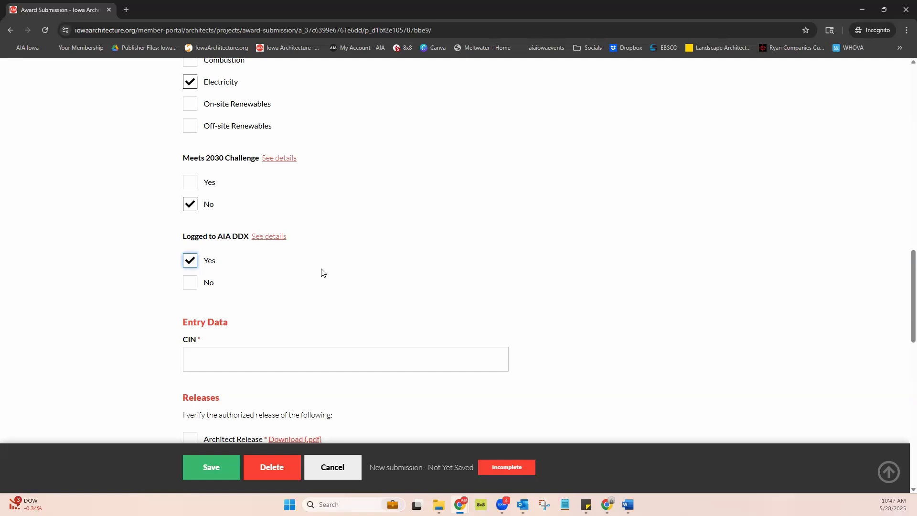
Enter the CIN "Award1" and accept the Architect Release, Copyright Release and AIA Code of Ethics requirement
scroll(321, 270, "down", 3)
left_click(346, 216)
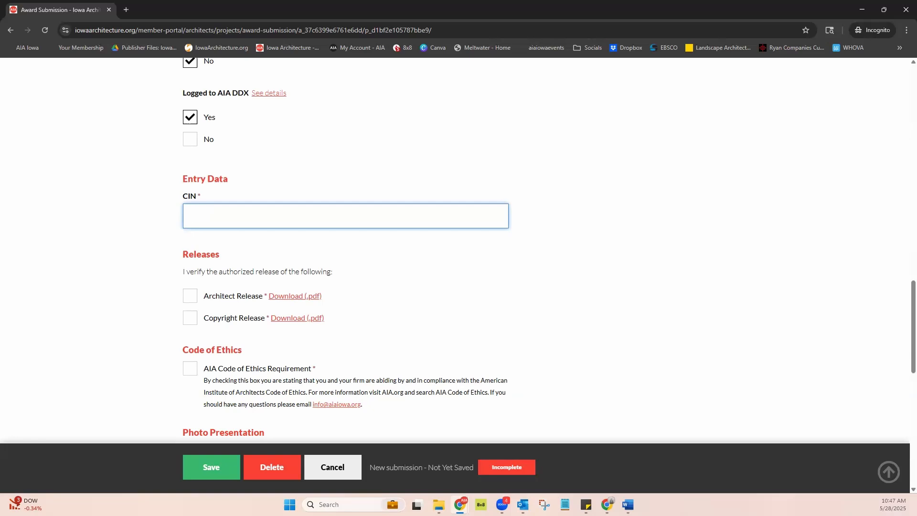
type("Award1")
left_click(190, 296)
left_click(190, 318)
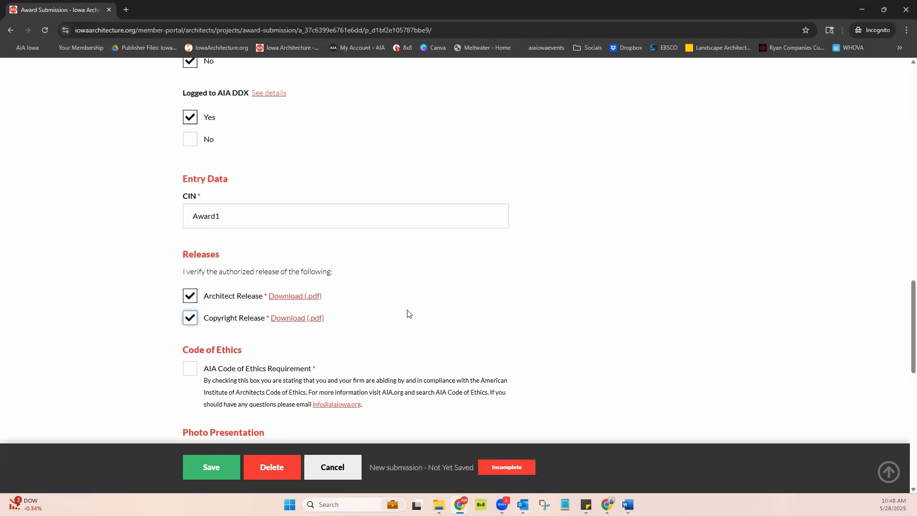
scroll(407, 313, "down", 2)
scroll(402, 314, "down", 1)
left_click(189, 225)
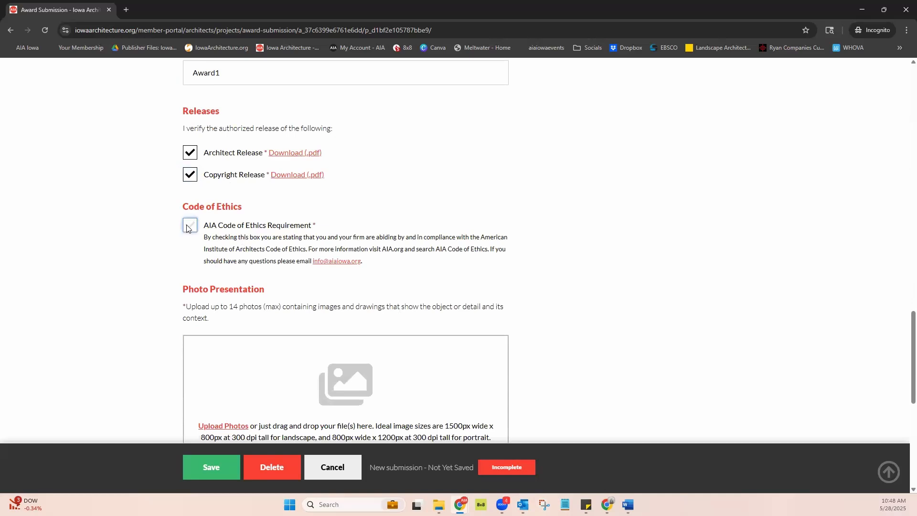
Check the submission's Photo Presentation section and save the award submission
scroll(519, 278, "down", 3)
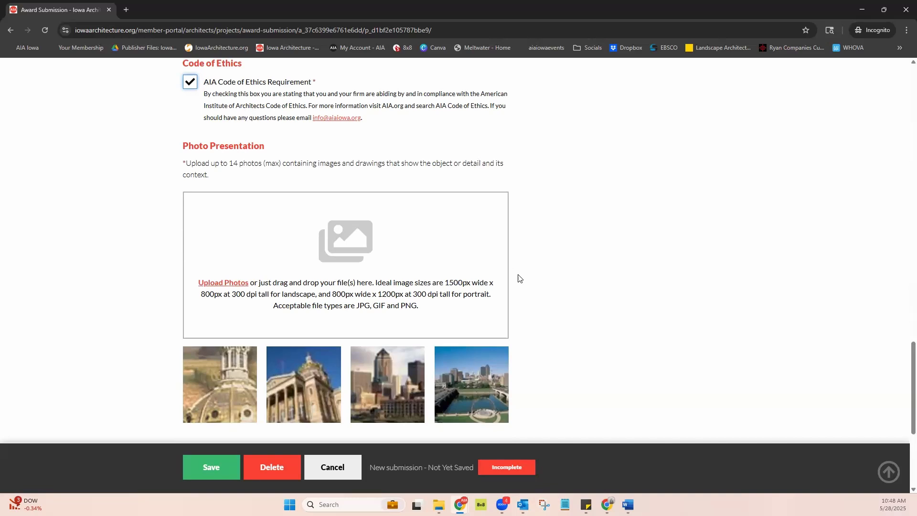
scroll(520, 278, "down", 1)
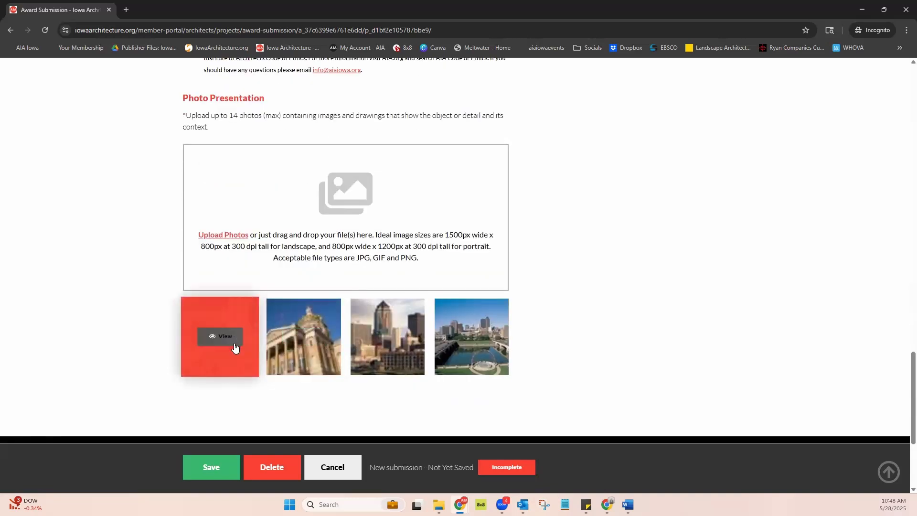
left_click(232, 236)
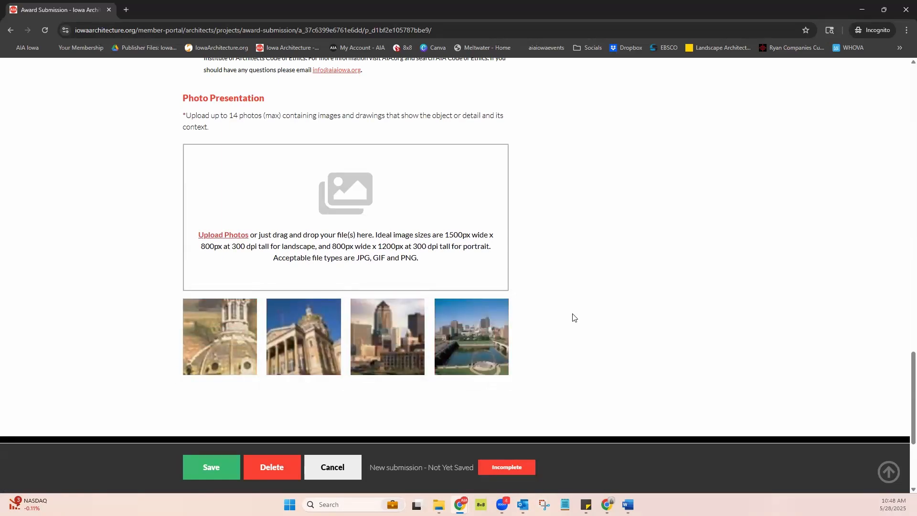
scroll(519, 264, "up", 4)
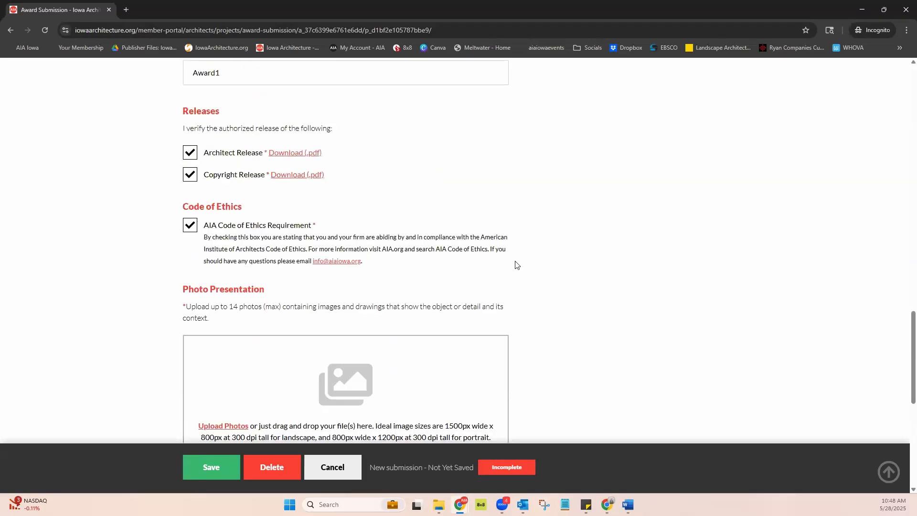
scroll(515, 264, "up", 1)
scroll(516, 264, "down", 8)
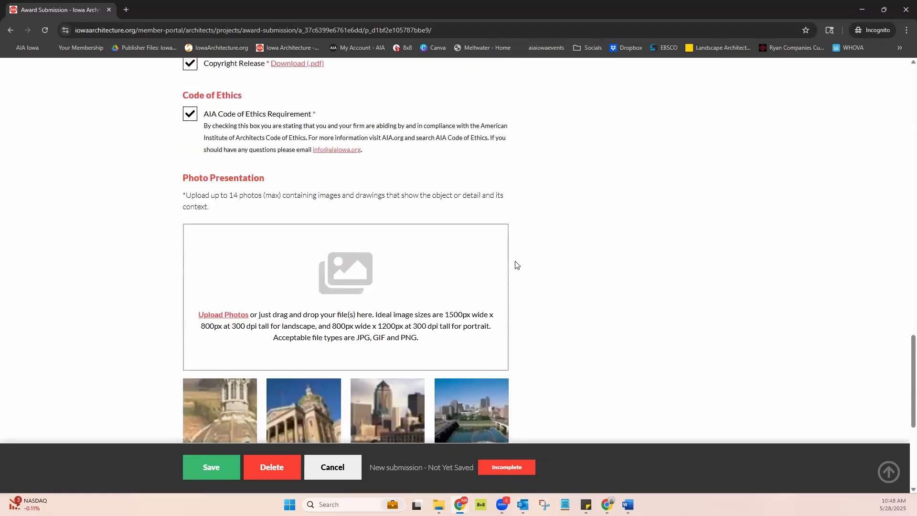
scroll(269, 323, "up", 4)
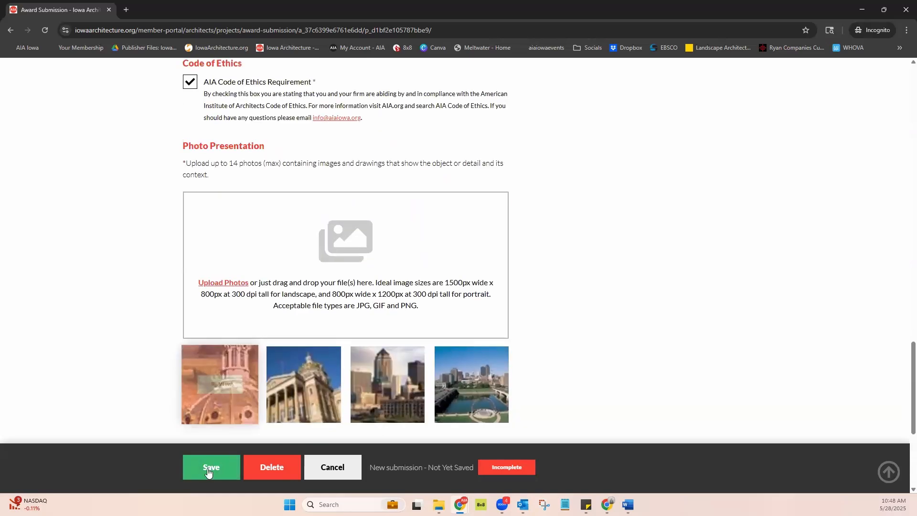
left_click(211, 473)
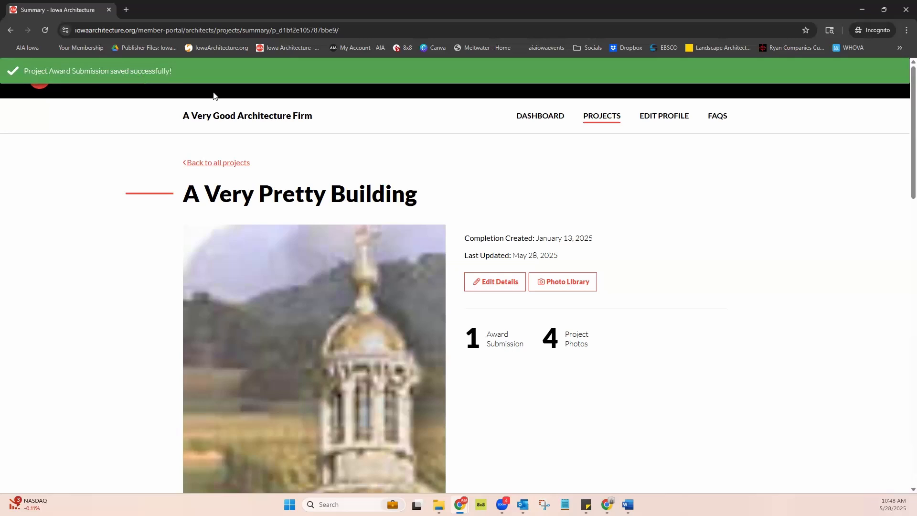
Reopen the incomplete Test Award Design entry, review the issues to correct before submission, and save the entry again
scroll(738, 279, "down", 10)
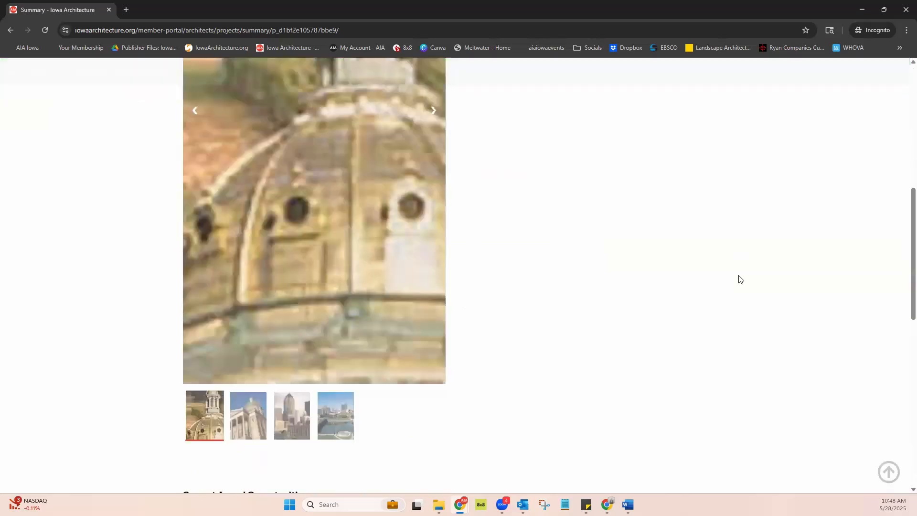
scroll(739, 279, "down", 3)
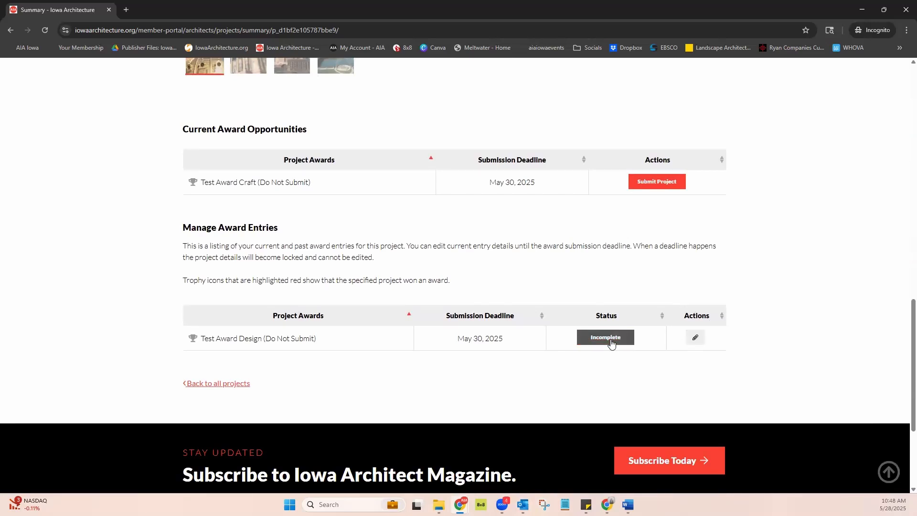
left_click(696, 338)
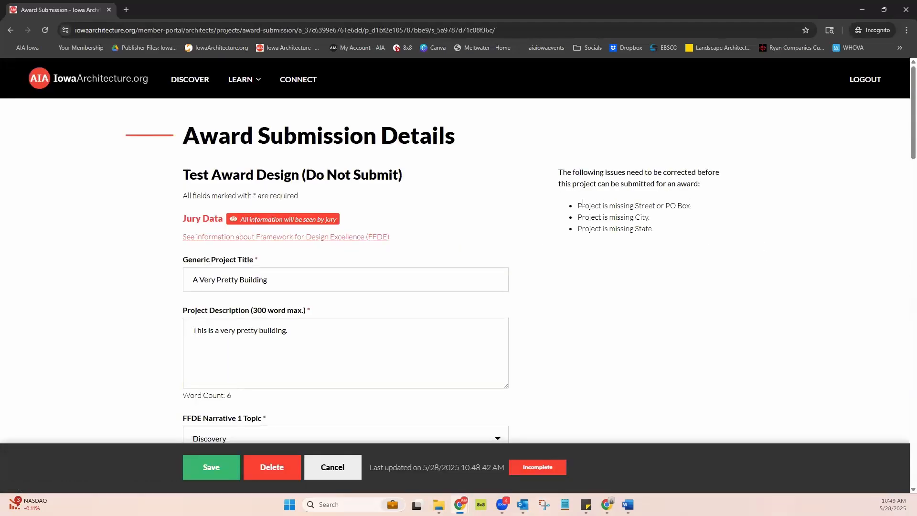
left_click_drag(580, 204, 685, 230)
left_click(624, 218)
left_click_drag(578, 206, 693, 233)
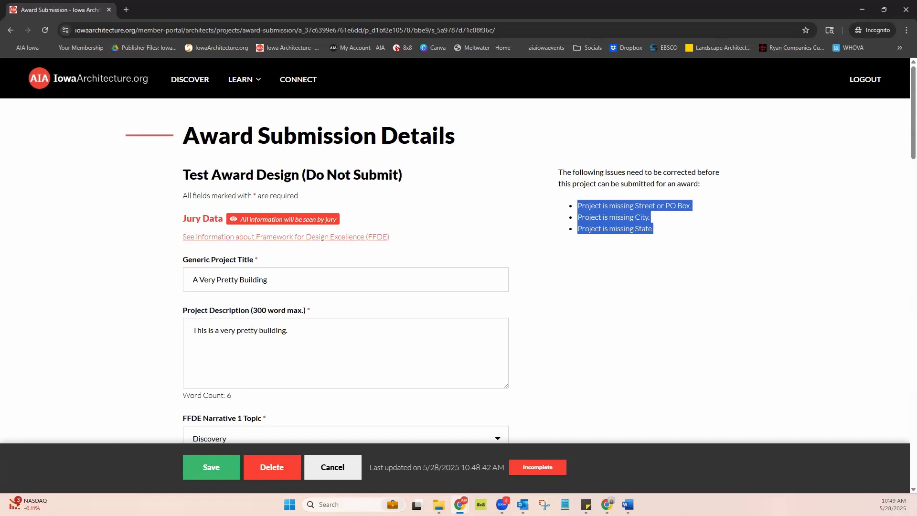
left_click(695, 282)
scroll(695, 282, "down", 3)
scroll(346, 204, "up", 3)
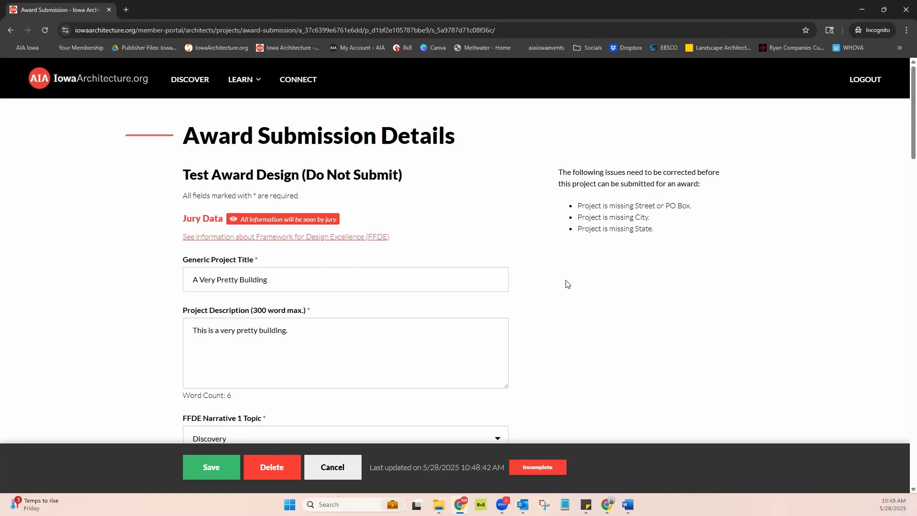
scroll(537, 299, "down", 9)
left_click(211, 467)
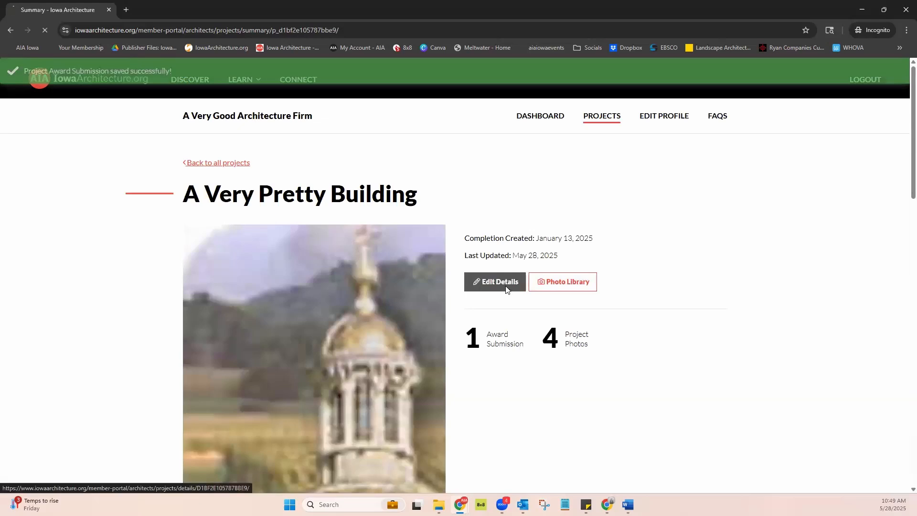
Add the street address, city "A Great City" and state IA to the project's physical information and save the project
left_click(506, 288)
scroll(393, 278, "down", 10)
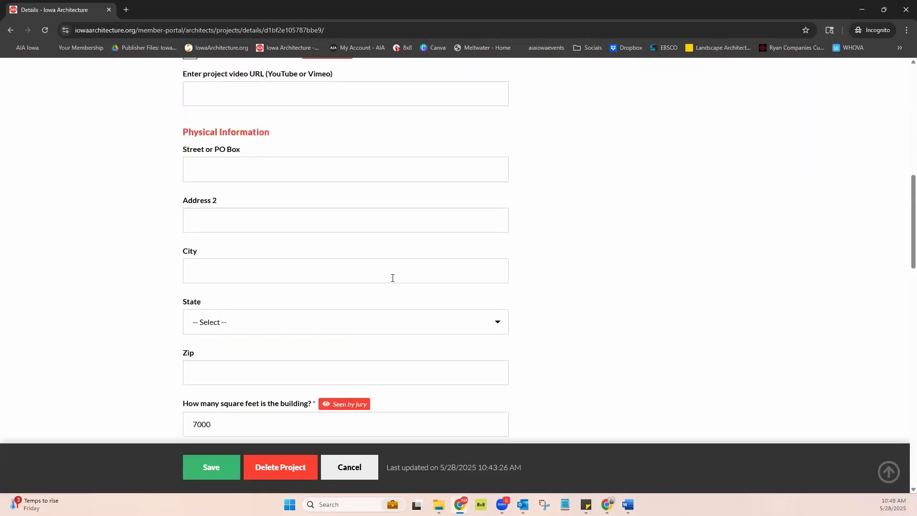
scroll(392, 278, "up", 1)
left_click(249, 197)
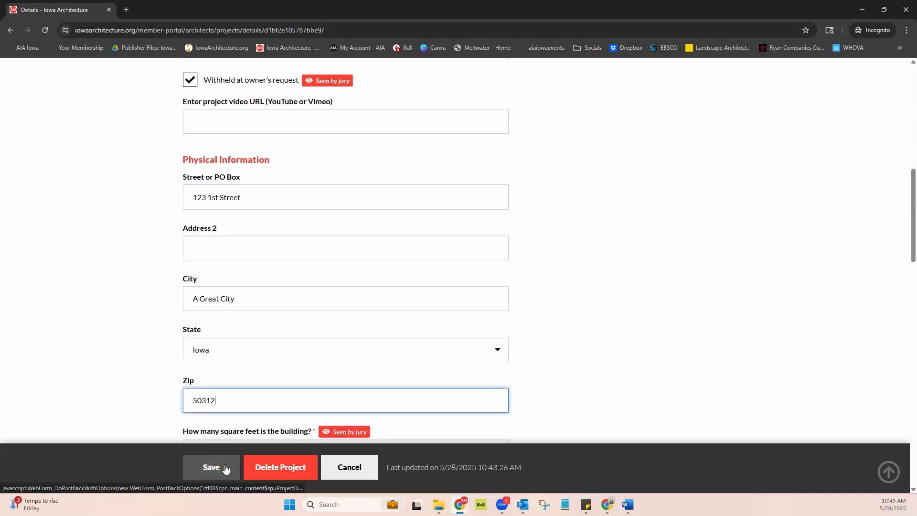
left_click(225, 467)
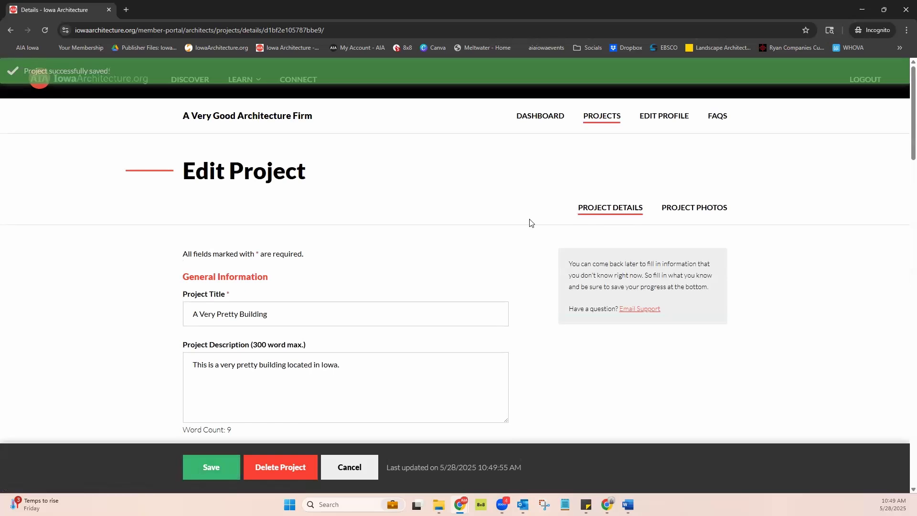
scroll(518, 230, "down", 3)
scroll(519, 230, "up", 3)
Open the project with the cover photo from the project list and review the Test Award Design entry's status and details
left_click(603, 118)
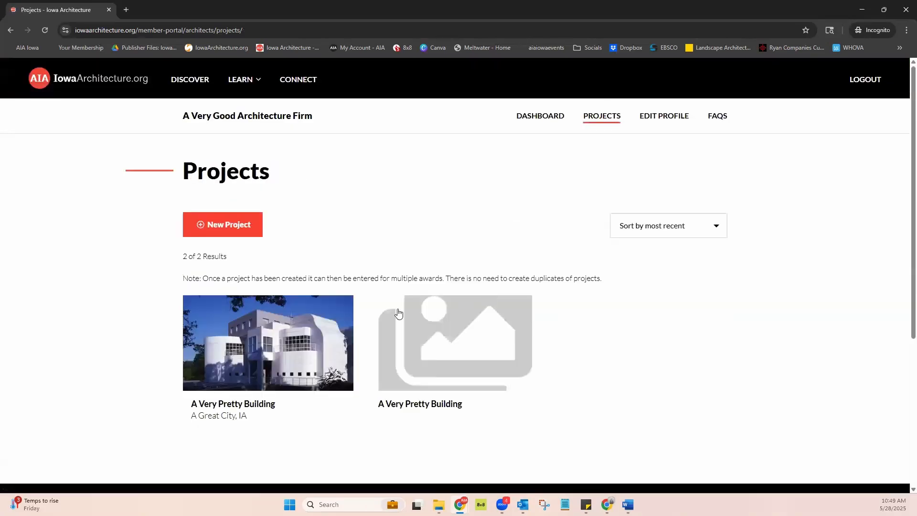
left_click(278, 352)
scroll(712, 244, "down", 5)
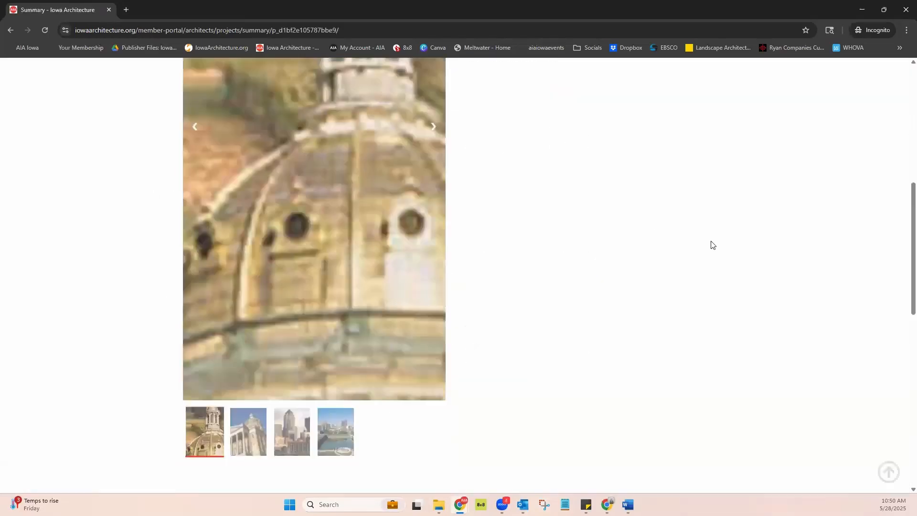
scroll(713, 244, "down", 5)
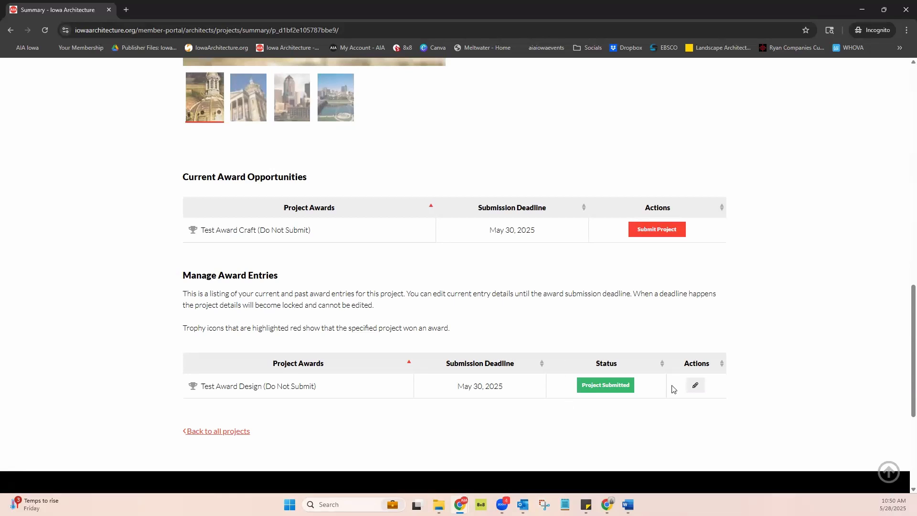
left_click(696, 385)
scroll(524, 282, "down", 2)
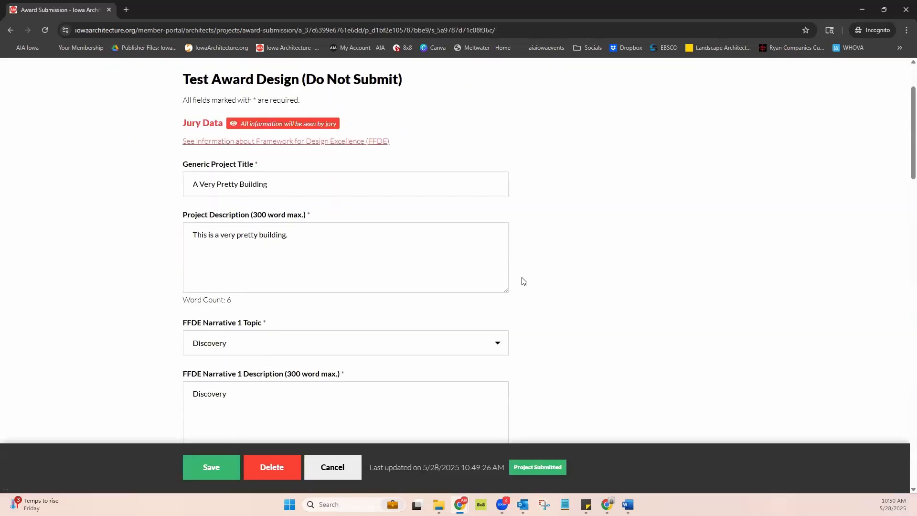
scroll(524, 281, "down", 6)
scroll(524, 281, "up", 3)
scroll(524, 282, "up", 1)
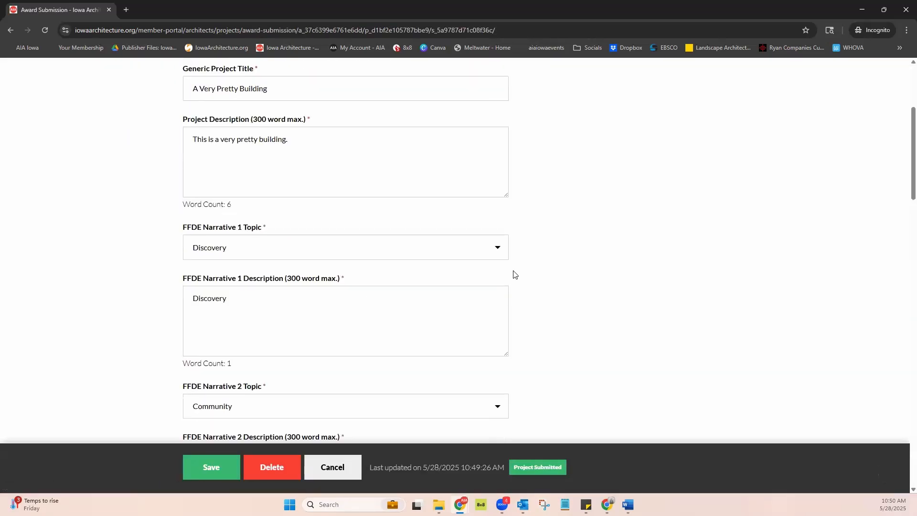
Save the Test Award Design submission and return to the project's award opportunities
left_click(213, 468)
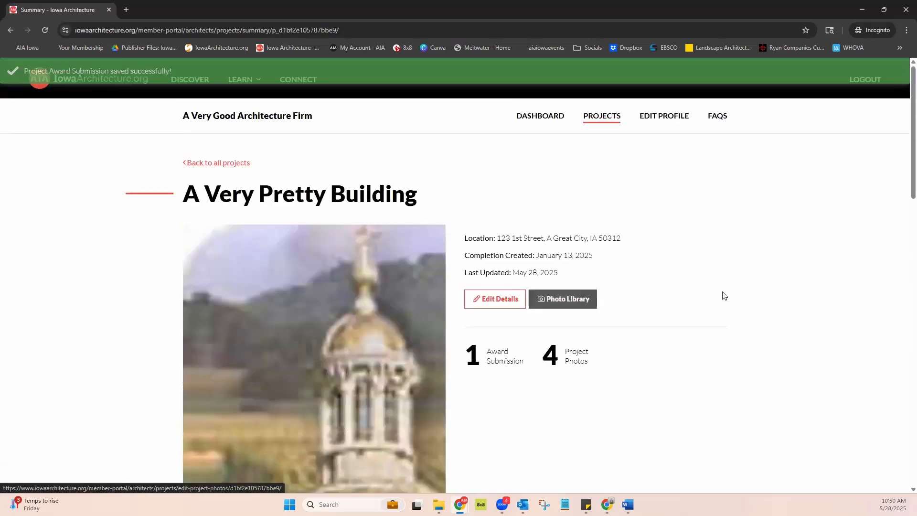
scroll(718, 276, "down", 14)
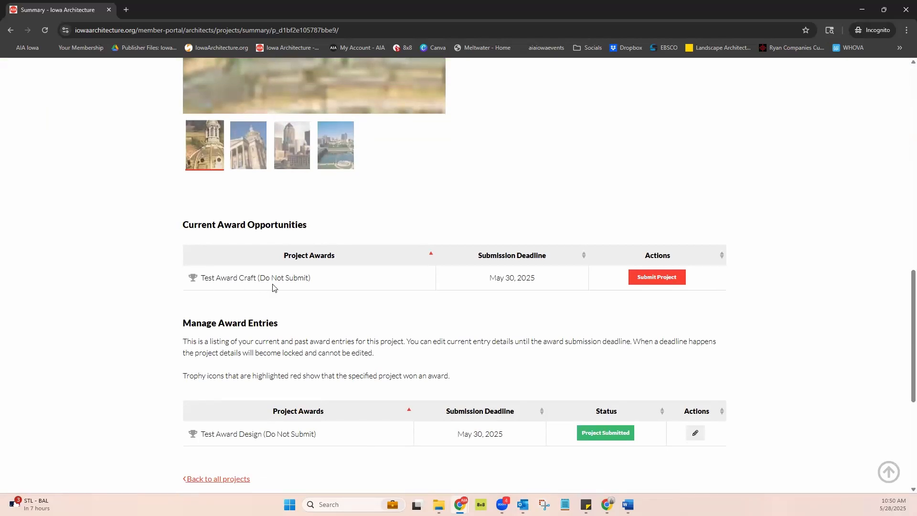
Start a Test Award Craft submission for the project, review its form from Jury Data to Photo Presentation, and cancel it
left_click(656, 278)
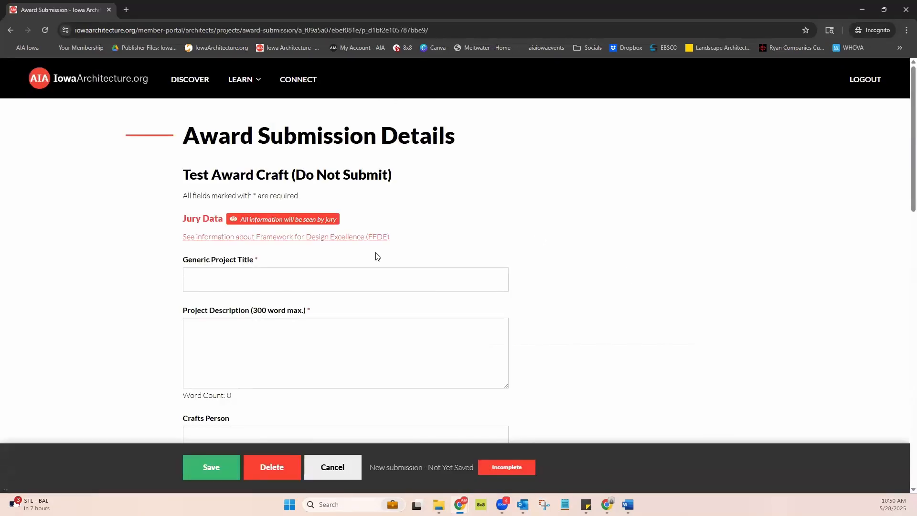
scroll(203, 226, "down", 1)
scroll(215, 225, "down", 2)
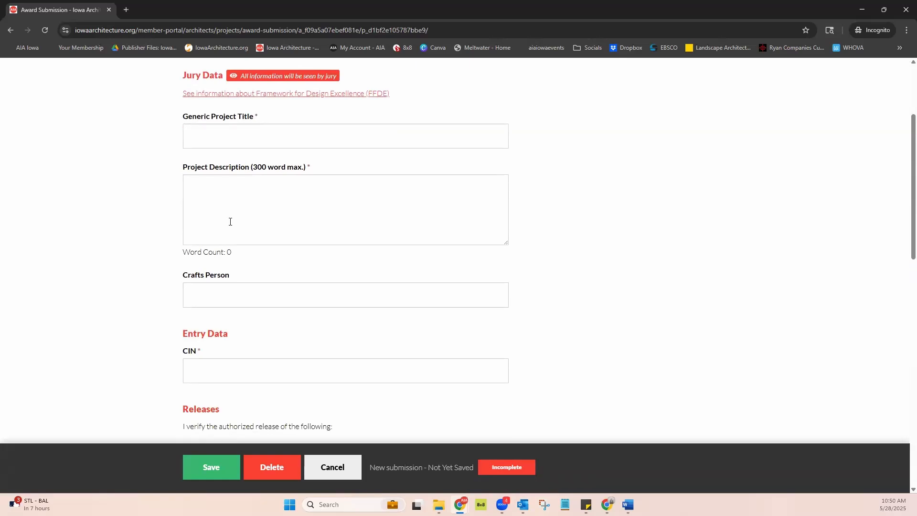
scroll(229, 222, "down", 3)
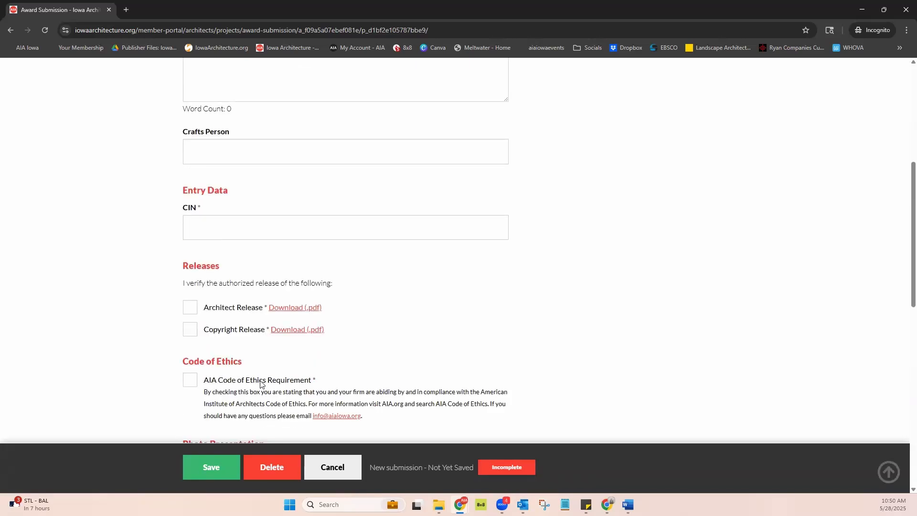
scroll(268, 309, "up", 4)
scroll(269, 310, "down", 1)
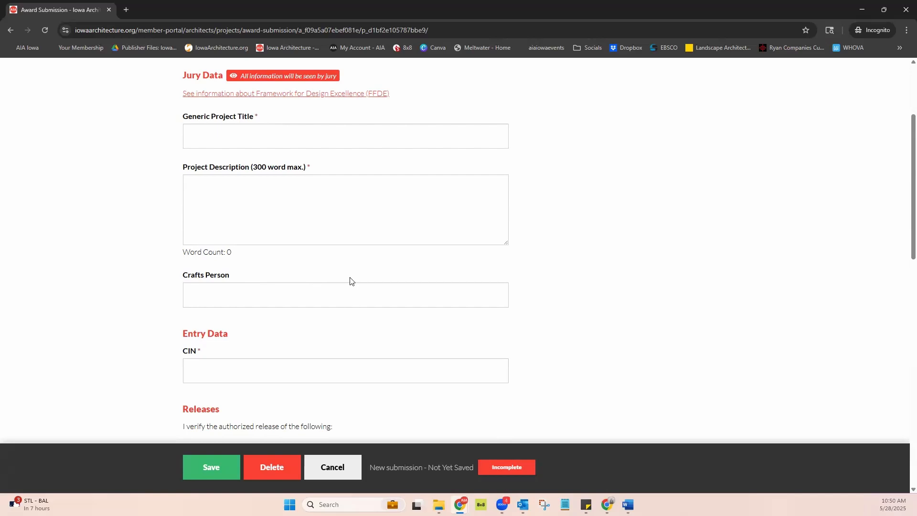
scroll(349, 281, "down", 5)
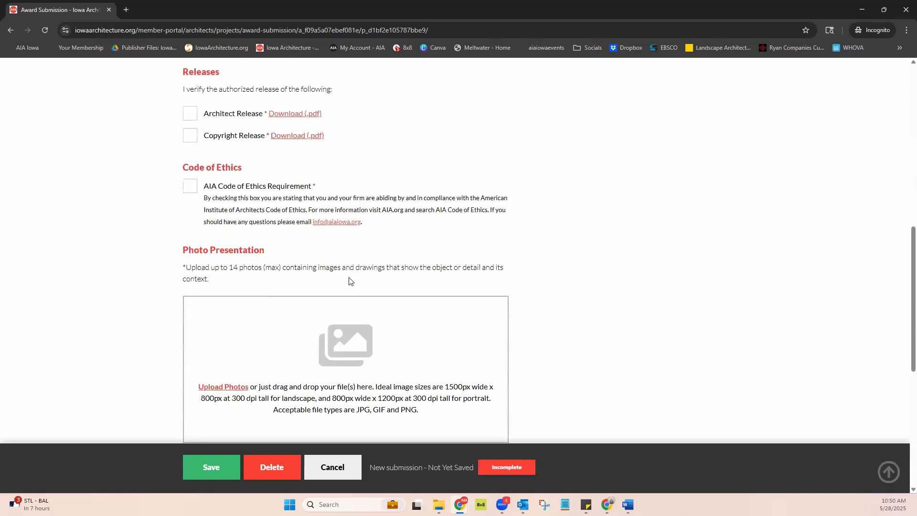
scroll(339, 281, "down", 4)
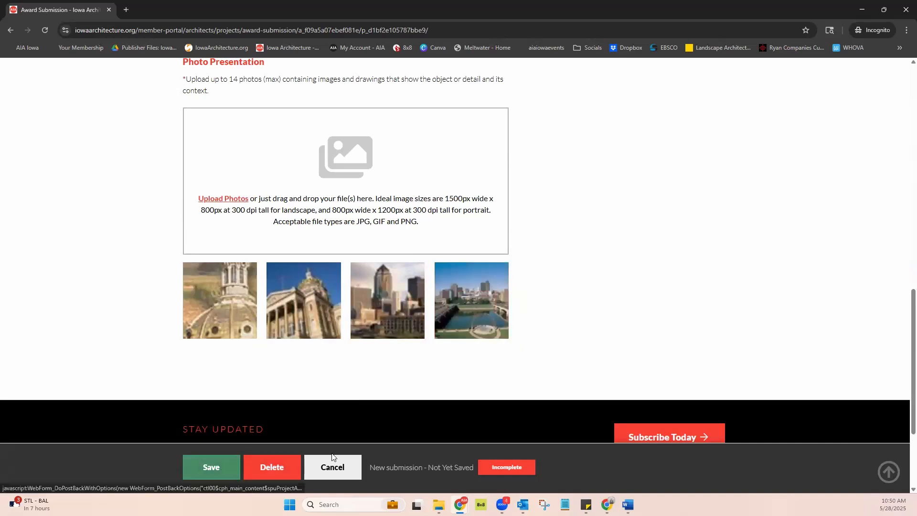
left_click(285, 472)
left_click(341, 461)
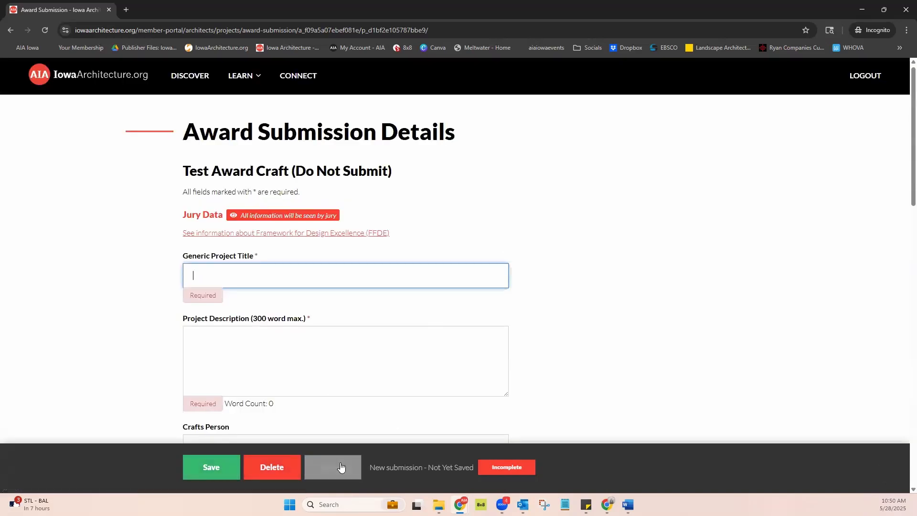
Review the project's Current Award Opportunities and Manage Award Entries on its summary page
scroll(650, 256, "down", 7)
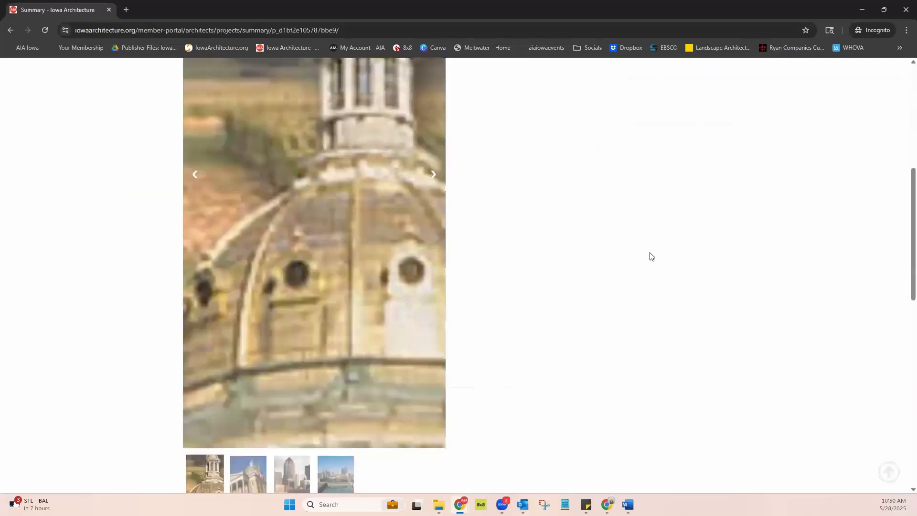
scroll(649, 255, "down", 3)
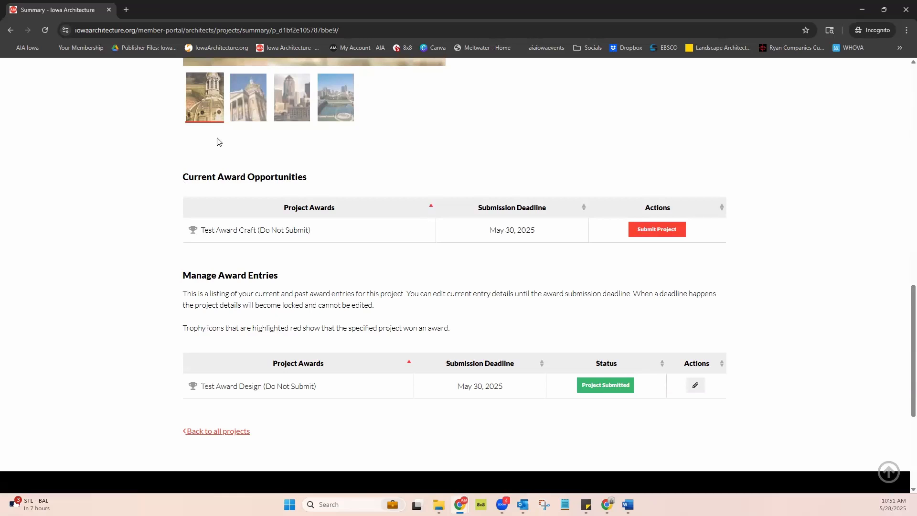
scroll(737, 143, "down", 1)
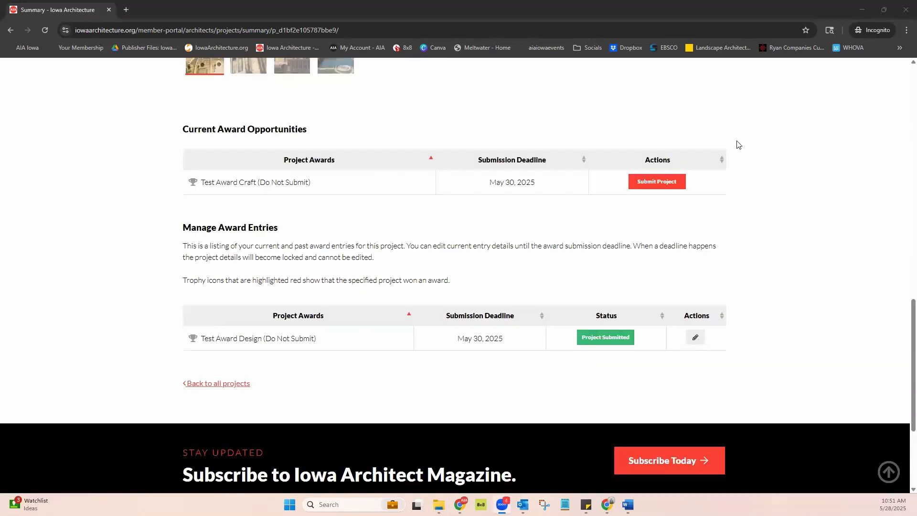
scroll(778, 235, "up", 3)
scroll(782, 236, "up", 8)
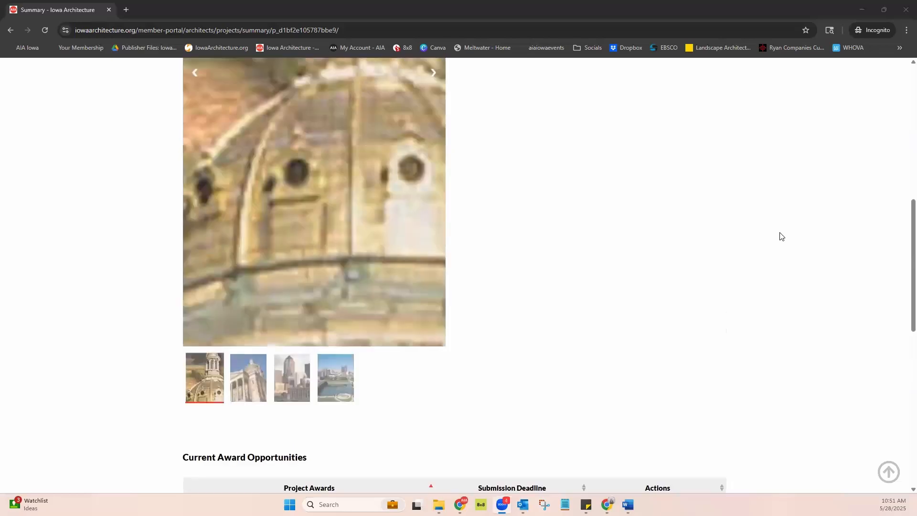